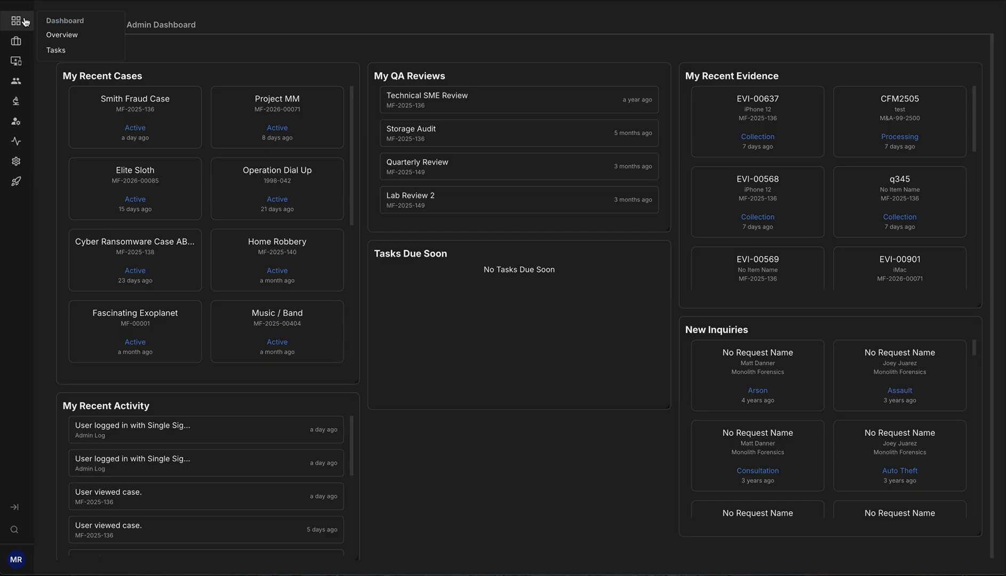
# Step: Open the Reports list and start creating a new metrics report
pyautogui.moveTo(21, 146)
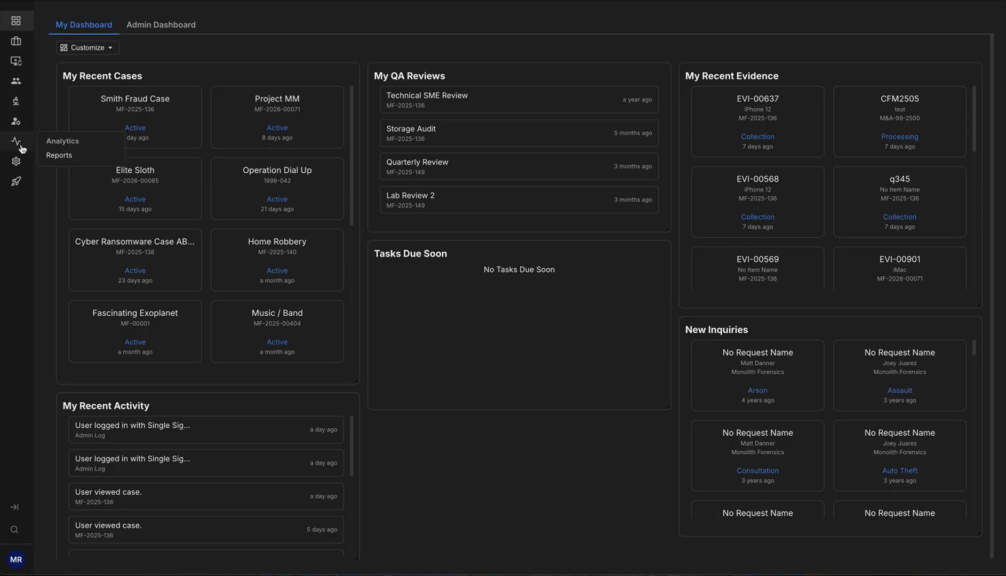
pyautogui.click(60, 159)
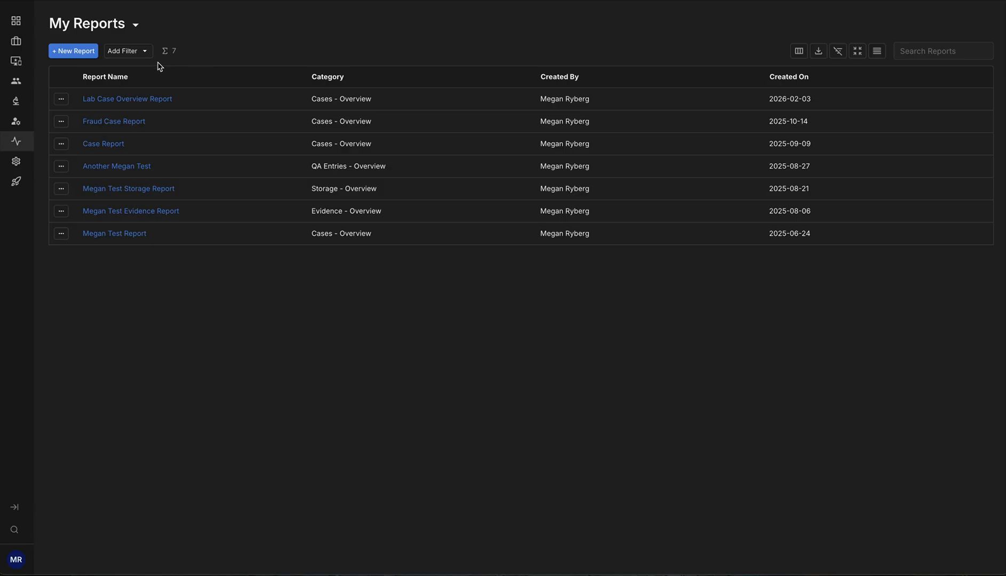
pyautogui.click(80, 58)
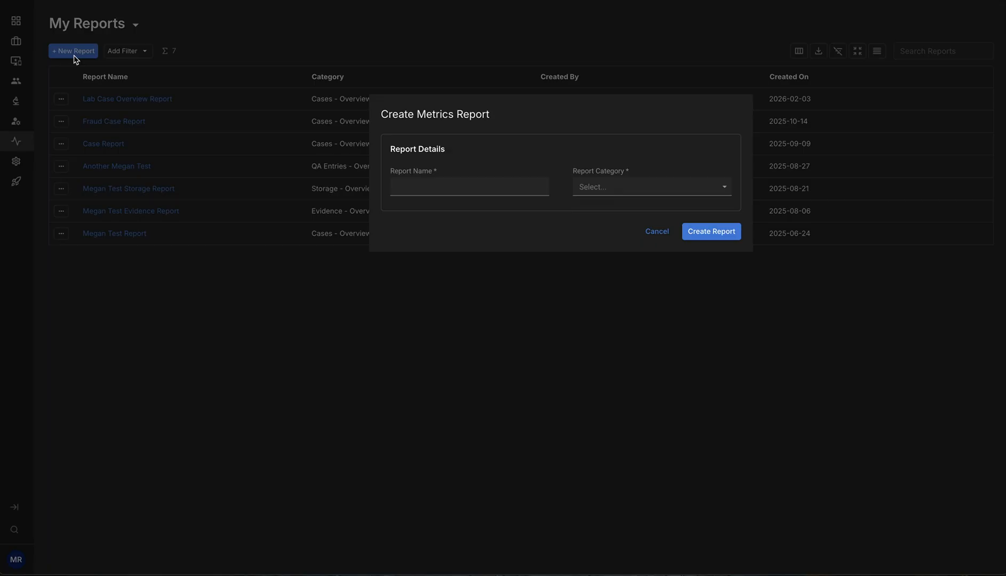
# Step: Name the new report "Case Overview Report" and set its category to Cases - Overview
pyautogui.click(427, 184)
pyautogui.write('Ca')
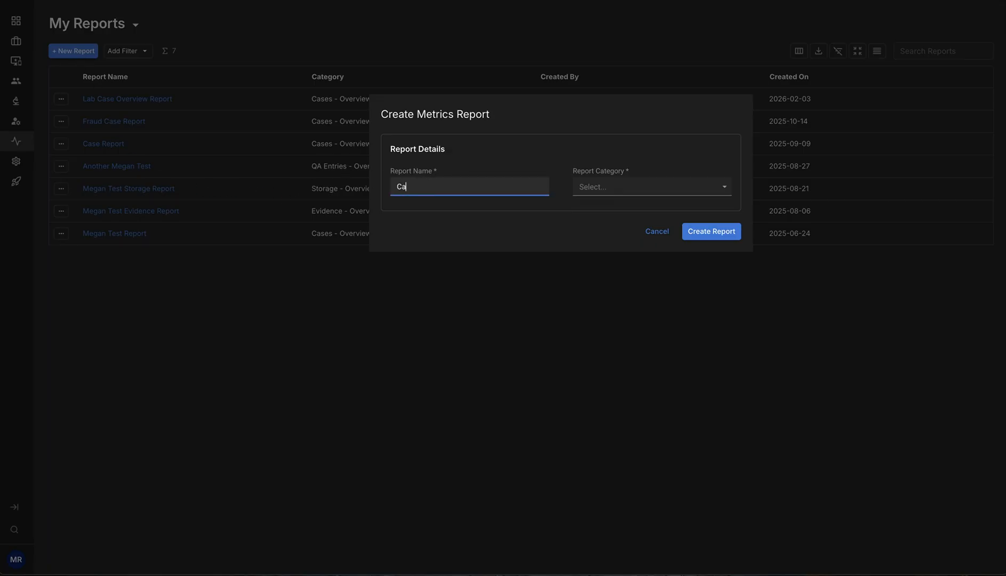
pyautogui.write('se Overview Report')
pyautogui.click(668, 190)
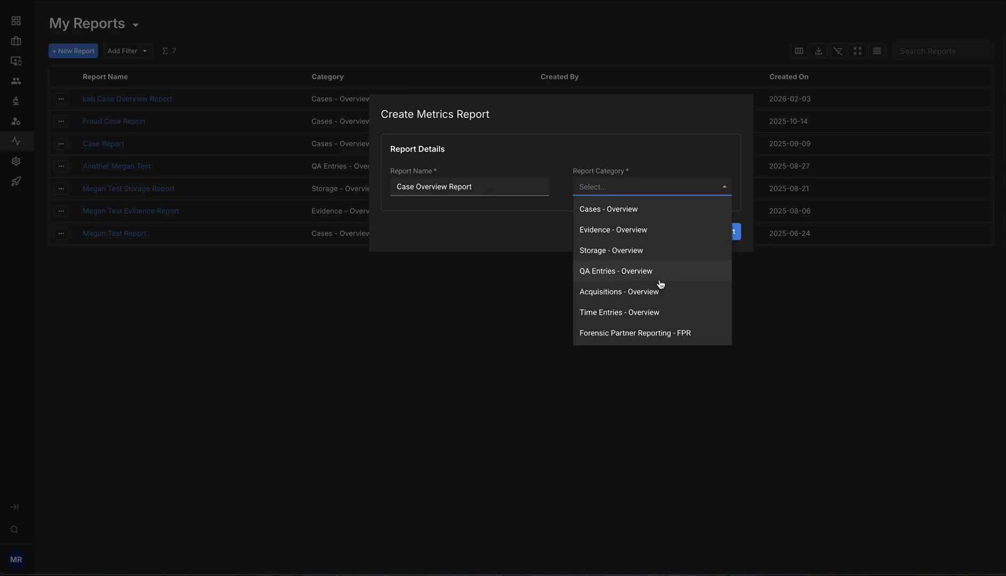
pyautogui.click(695, 211)
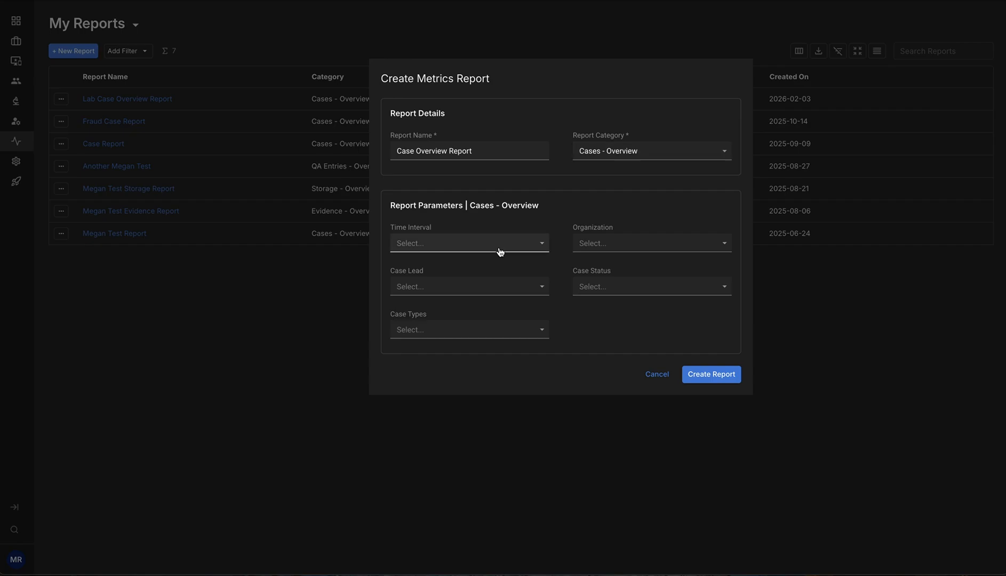
# Step: Switch the report category to Evidence - Overview to examine its parameters, and return it to Cases - Overview
pyautogui.click(660, 155)
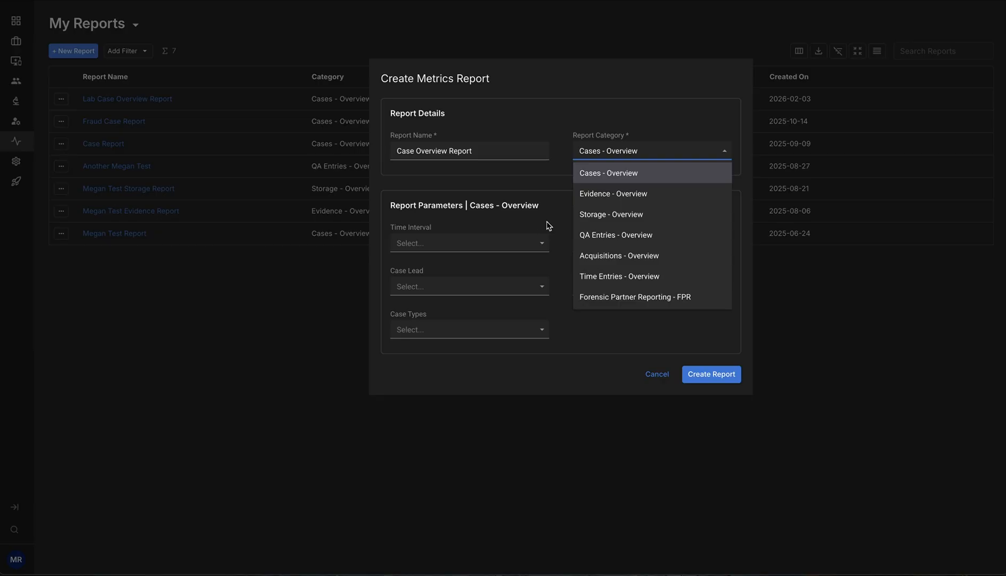
pyautogui.click(606, 200)
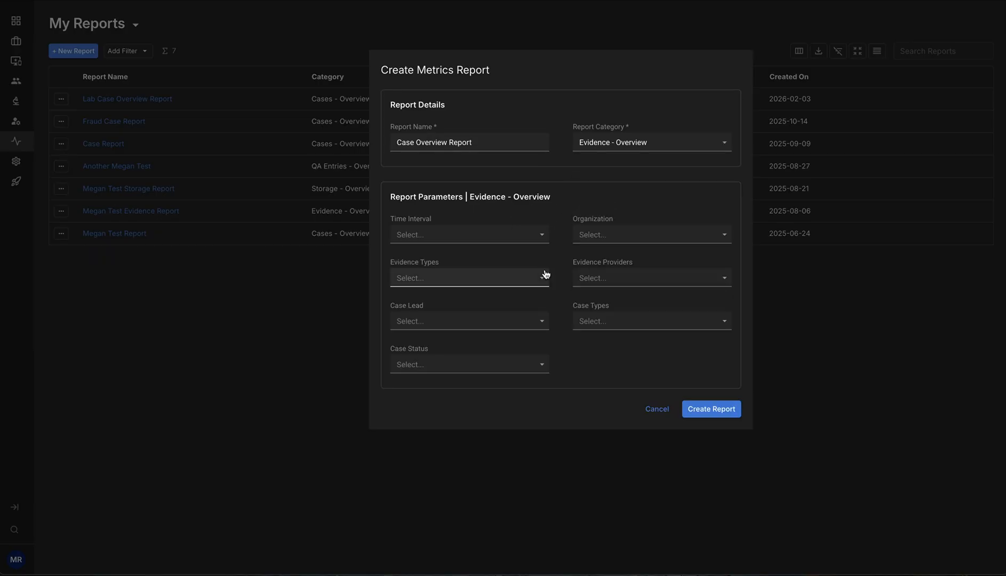
pyautogui.click(637, 143)
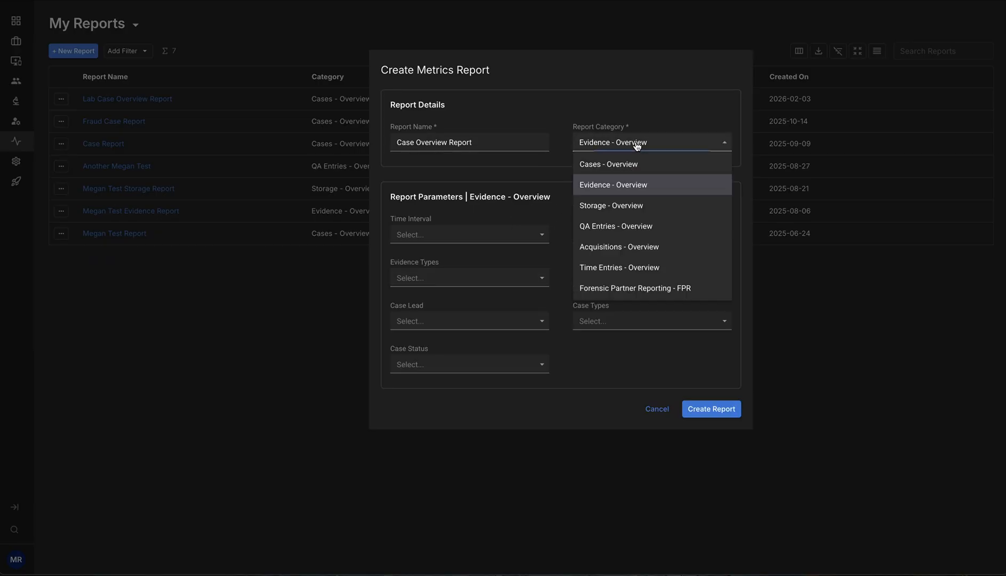
pyautogui.click(640, 167)
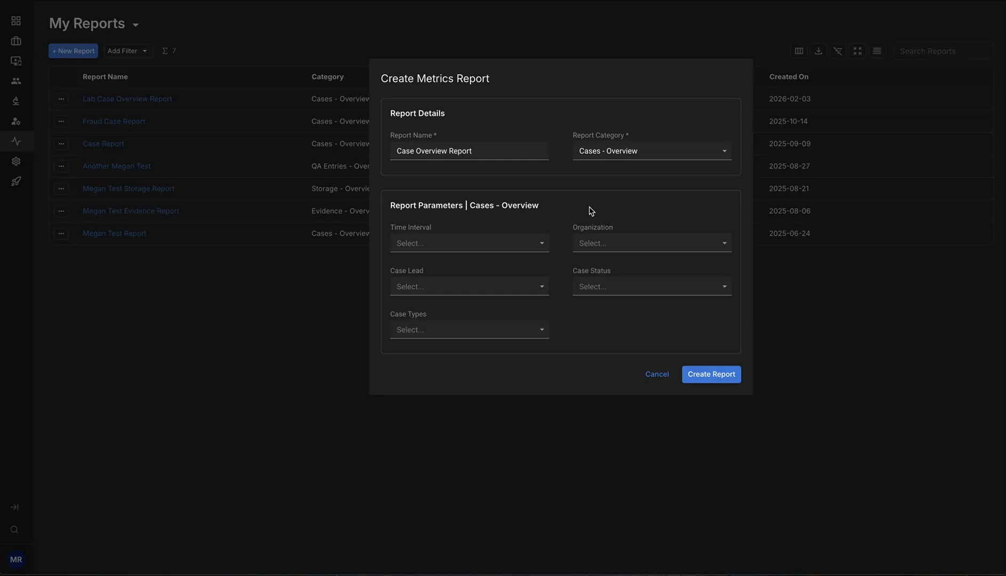
# Step: Set the report's time interval to Last Year and its time dimension to Case Open Date
pyautogui.click(541, 245)
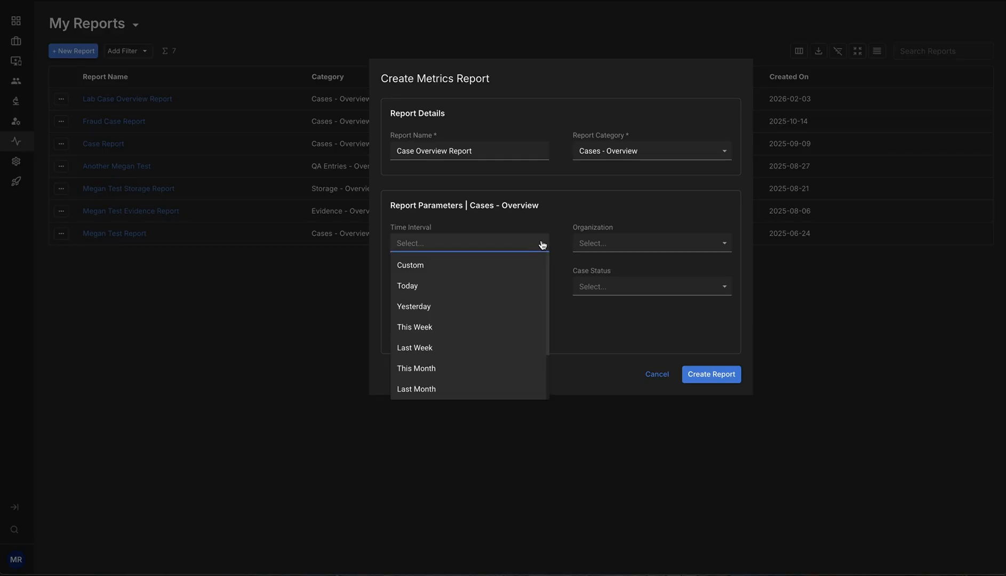
pyautogui.scroll(-2, 507, 308)
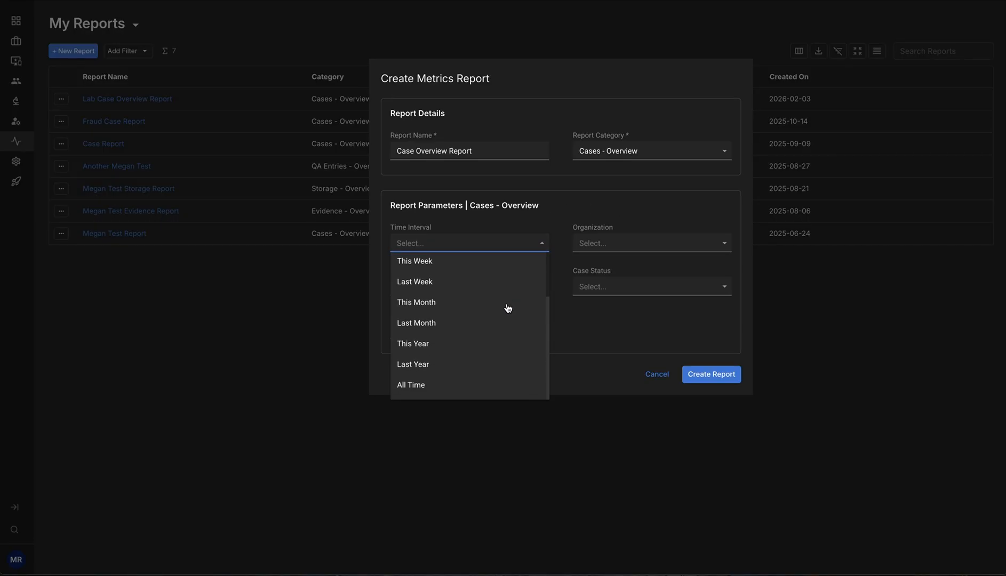
pyautogui.click(492, 368)
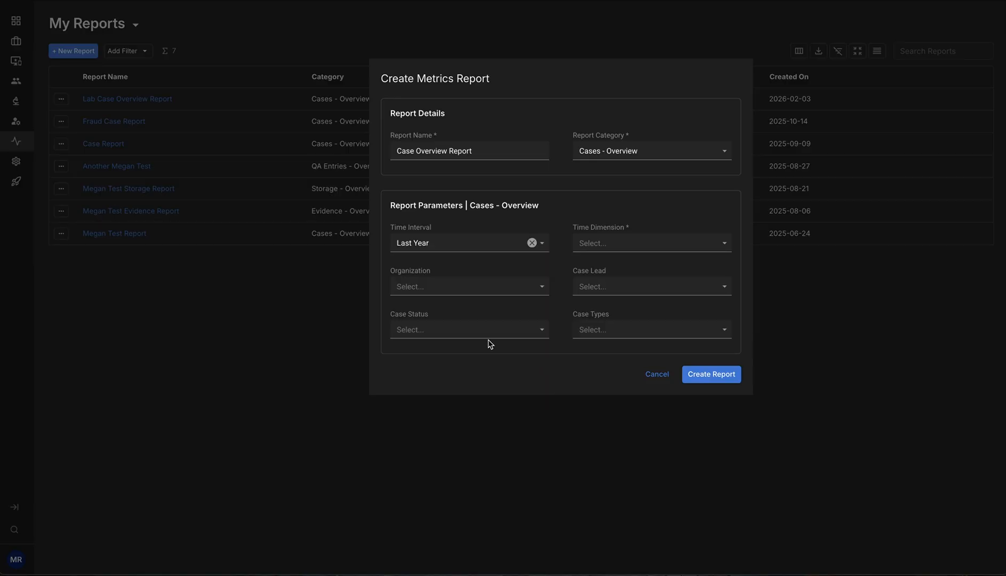
pyautogui.click(698, 245)
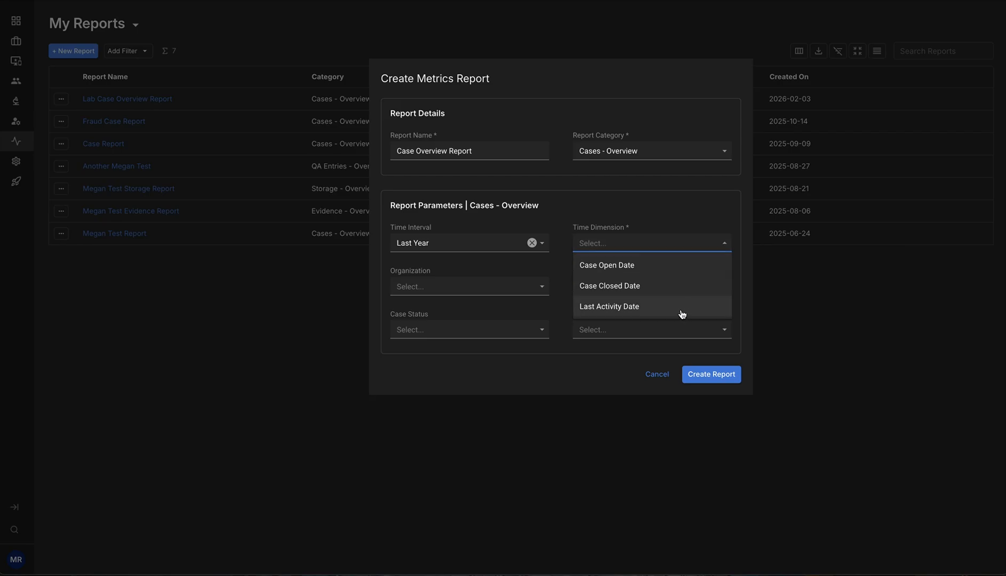
pyautogui.click(673, 273)
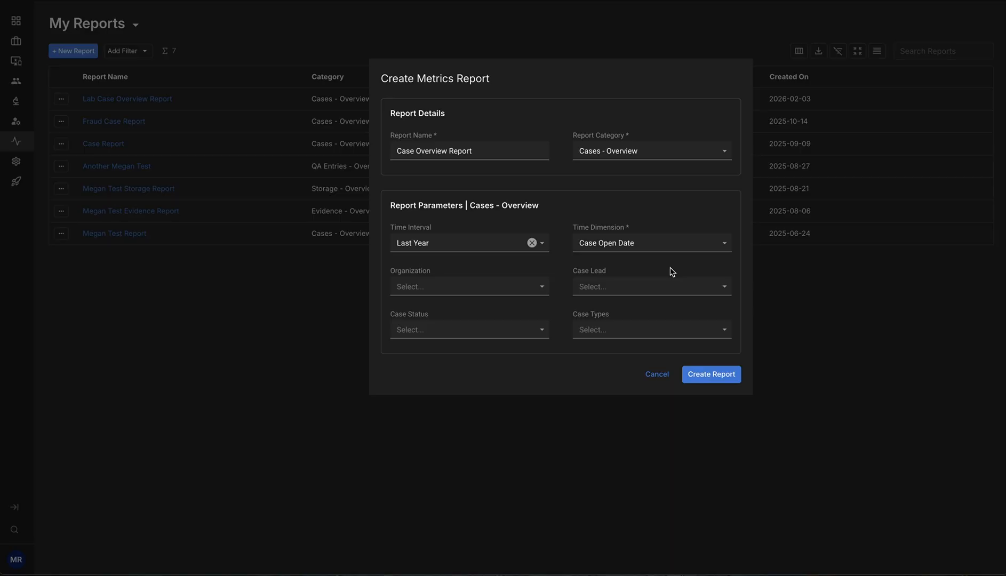
# Step: Include all organizations in the report parameters
pyautogui.click(542, 288)
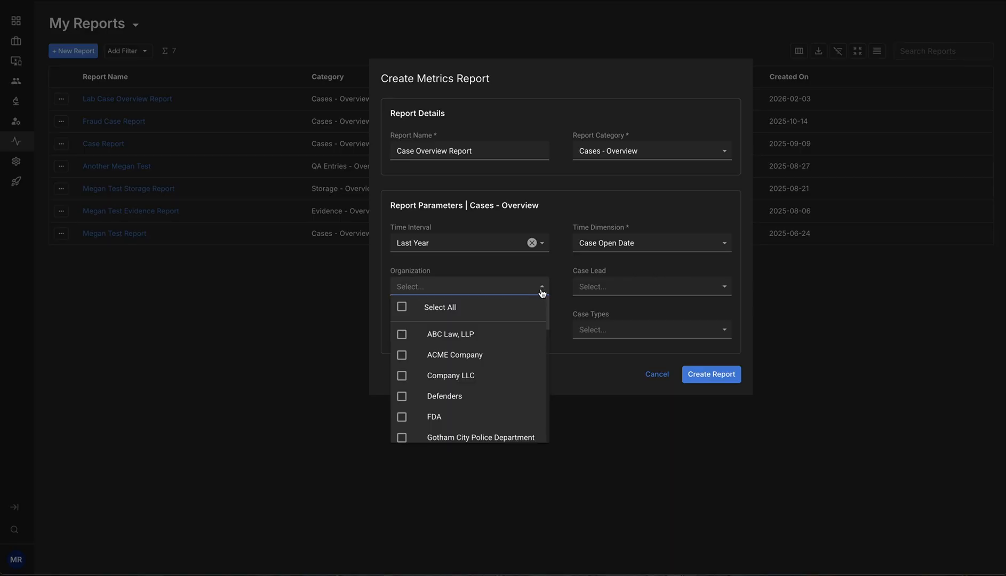
pyautogui.scroll(-3, 519, 385)
pyautogui.scroll(3, 518, 385)
pyautogui.click(403, 310)
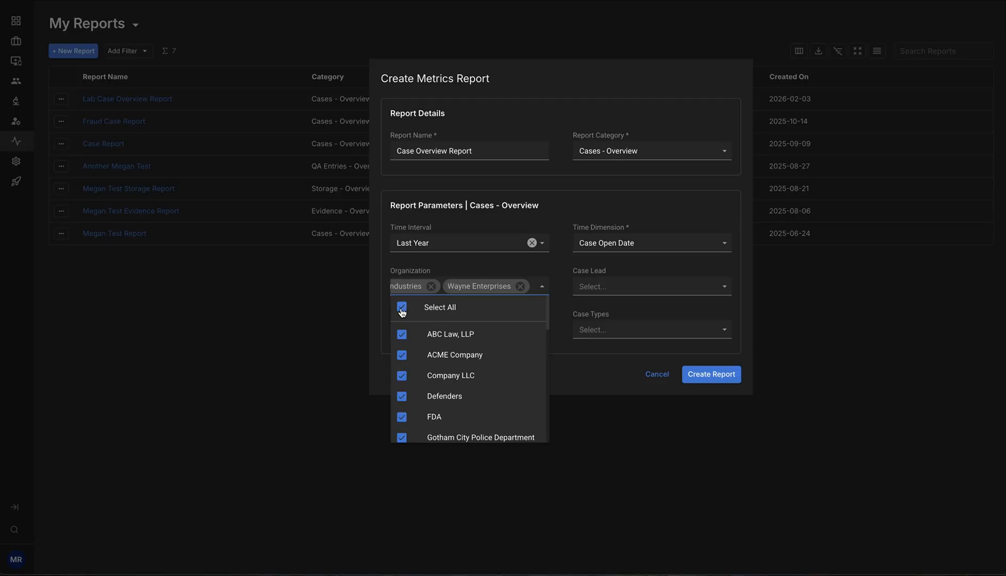
pyautogui.click(556, 268)
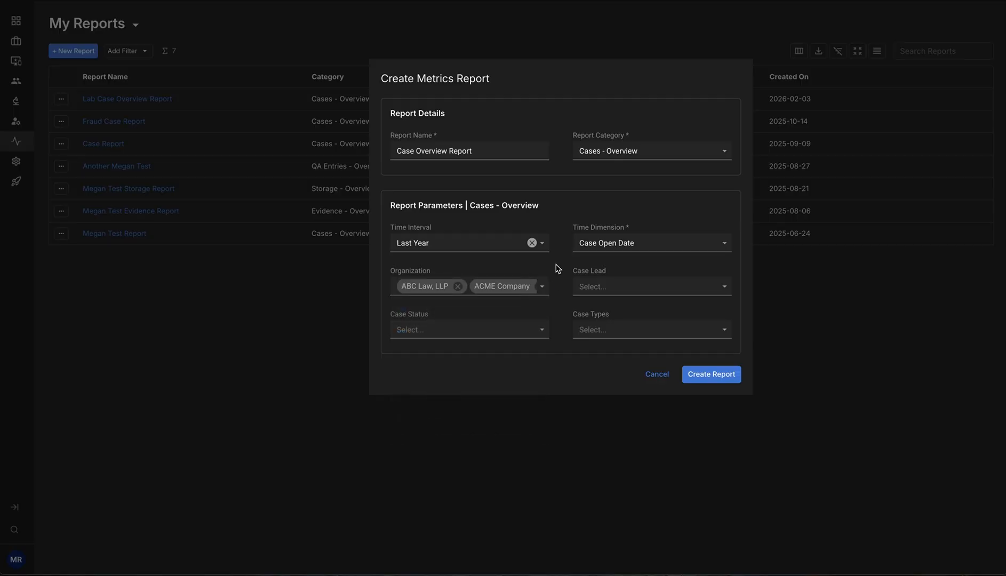
# Step: Look through the available case leads and include all of them in the report parameters
pyautogui.click(689, 292)
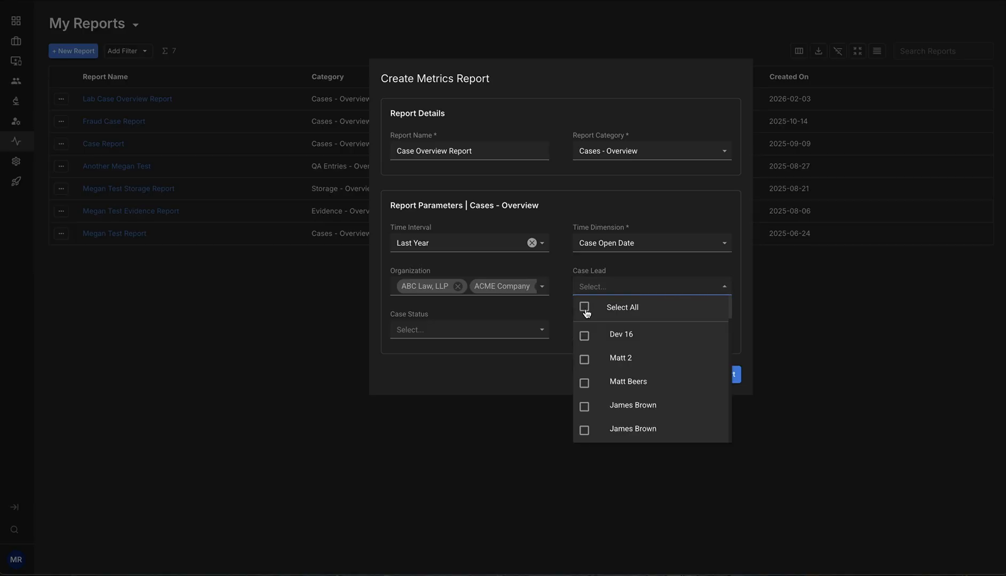
pyautogui.scroll(-3, 634, 374)
pyautogui.scroll(3, 634, 375)
pyautogui.scroll(-3, 582, 411)
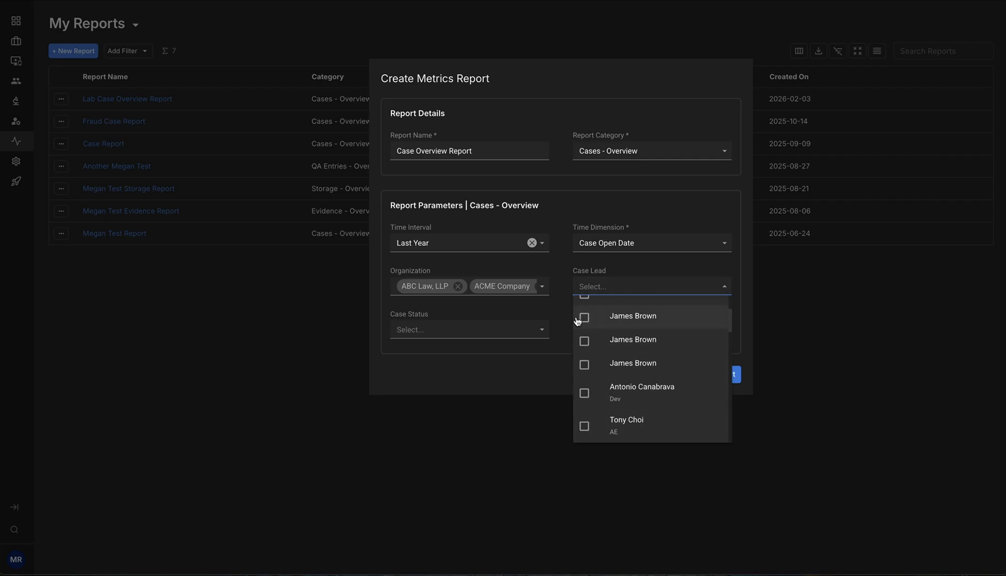
pyautogui.scroll(3, 585, 324)
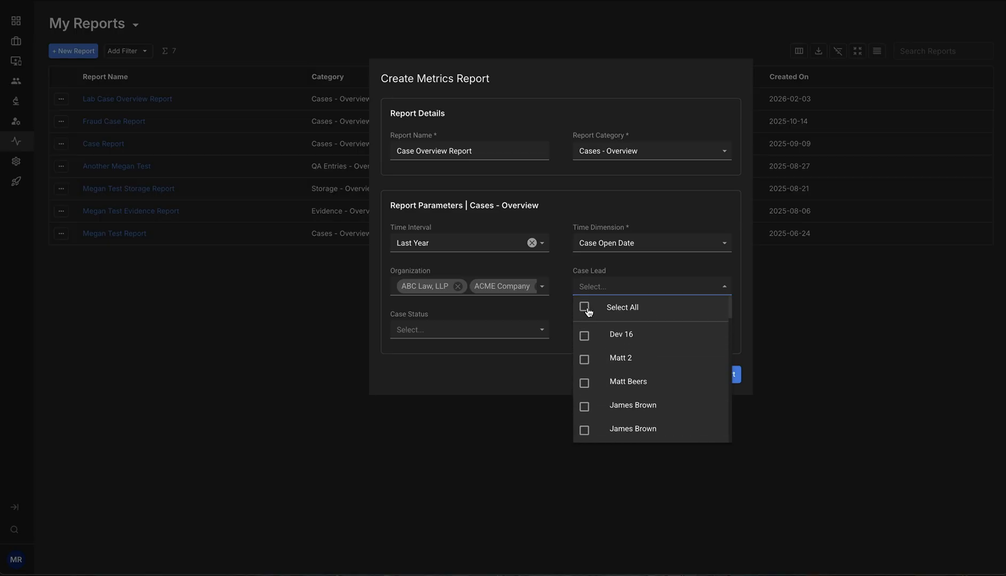
pyautogui.click(585, 308)
pyautogui.click(557, 310)
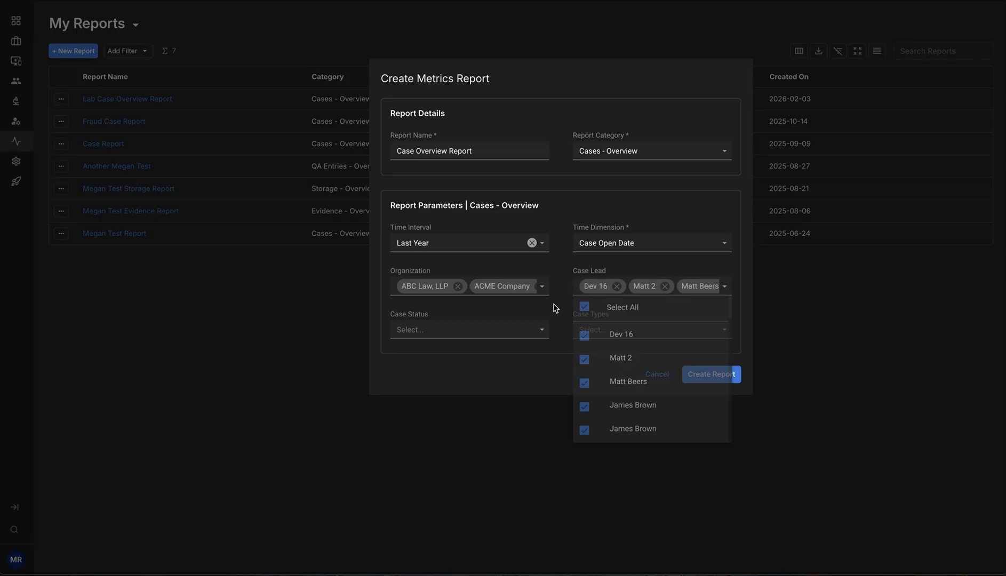
# Step: Set the report's case statuses to Active, Archive, Backlog, Closed, On Hold/Pending and Open
pyautogui.click(542, 332)
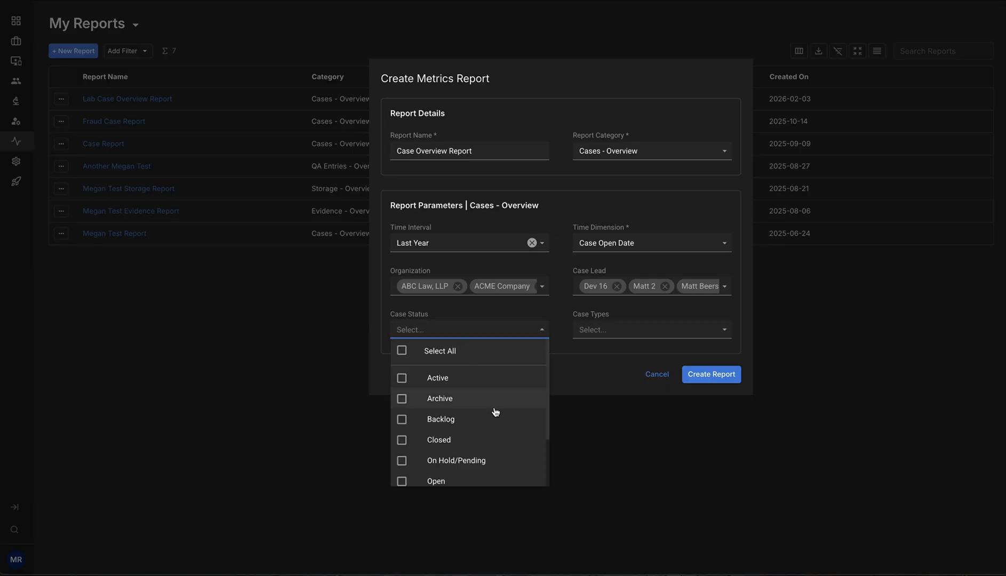
pyautogui.click(463, 384)
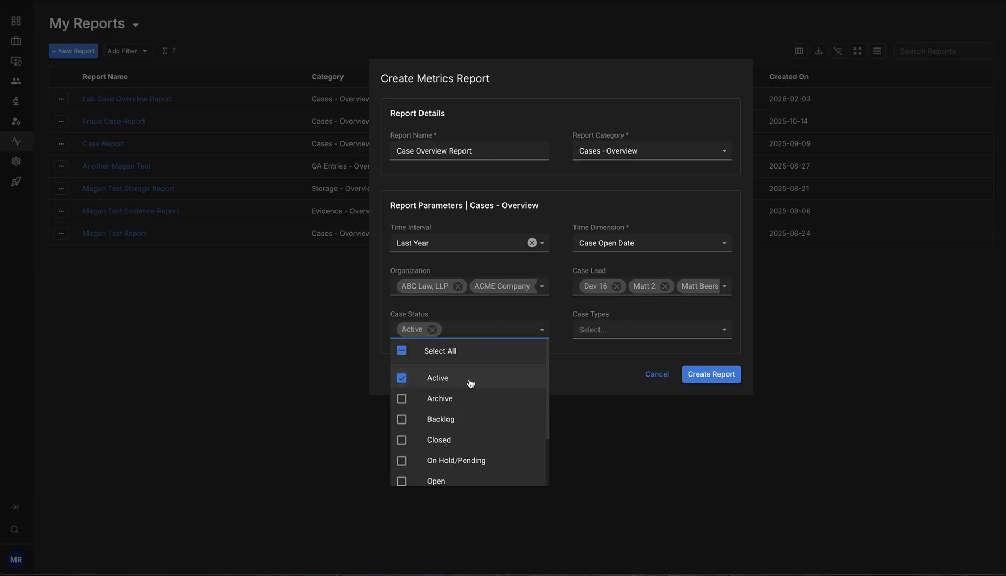
pyautogui.click(472, 421)
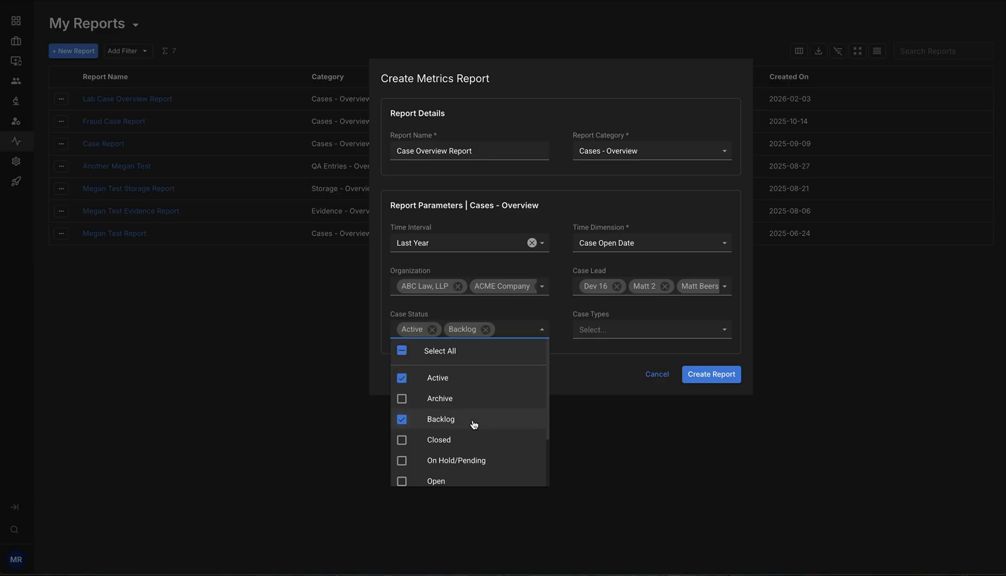
pyautogui.click(472, 444)
pyautogui.scroll(-2, 512, 442)
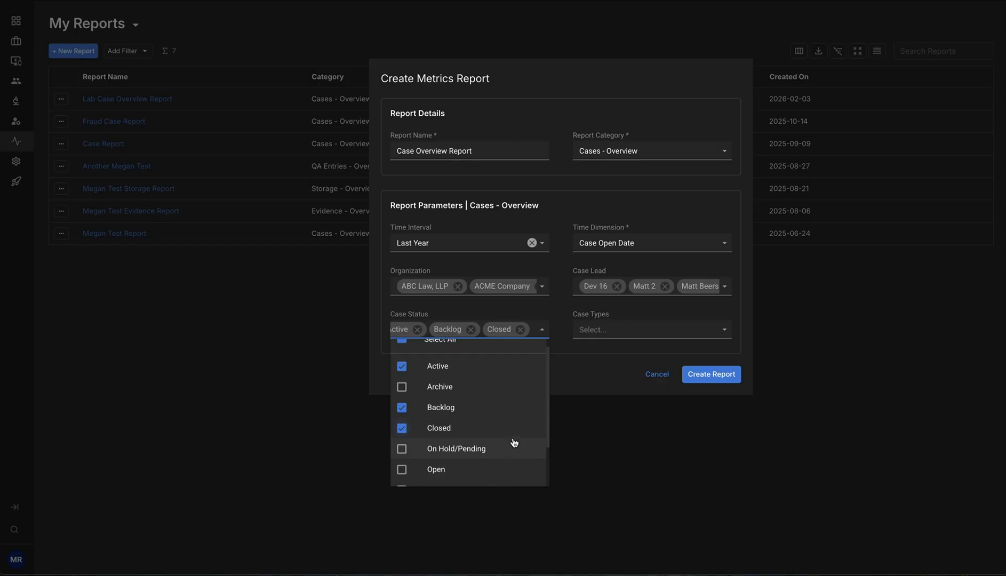
pyautogui.click(475, 451)
pyautogui.click(484, 424)
pyautogui.click(465, 366)
pyautogui.scroll(-2, 502, 435)
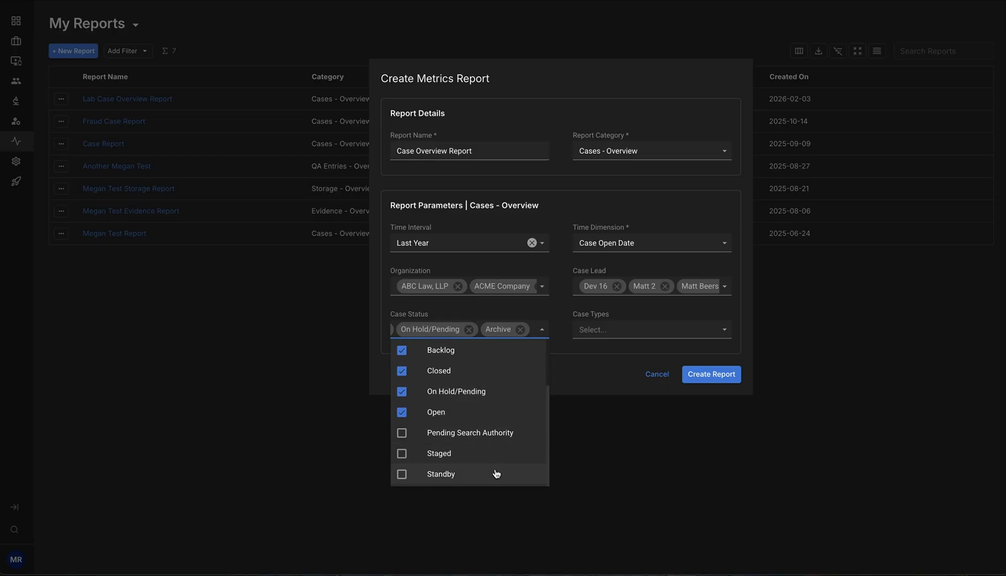
pyautogui.scroll(3, 495, 466)
pyautogui.scroll(-3, 491, 397)
pyautogui.scroll(3, 465, 439)
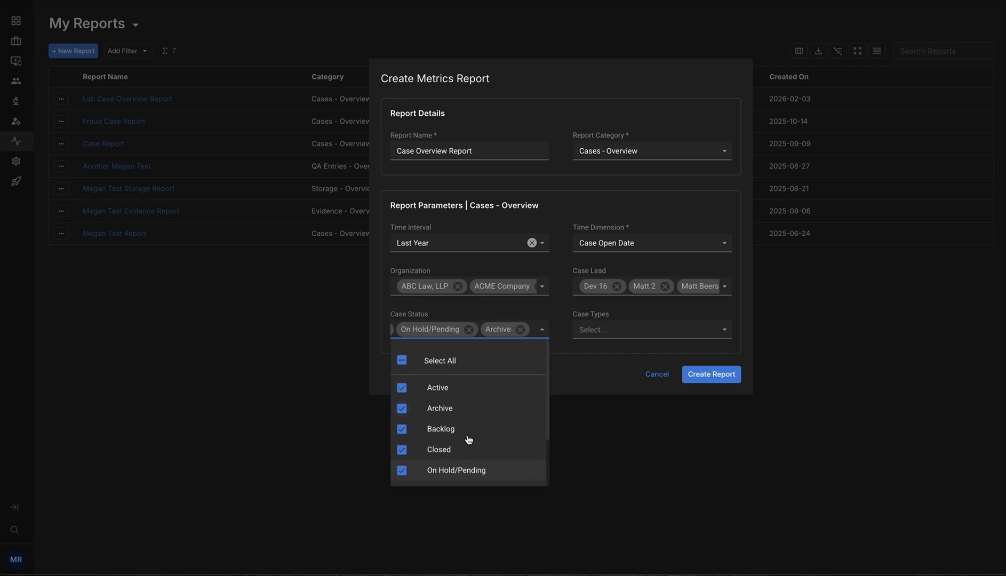
pyautogui.click(617, 380)
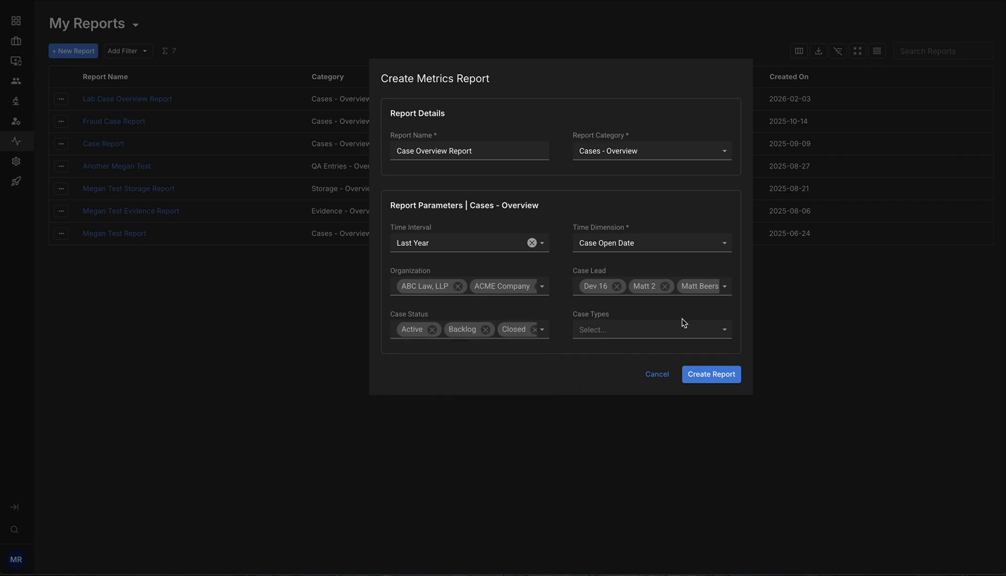
# Step: Browse the available case types and select Fraud for the report
pyautogui.click(727, 334)
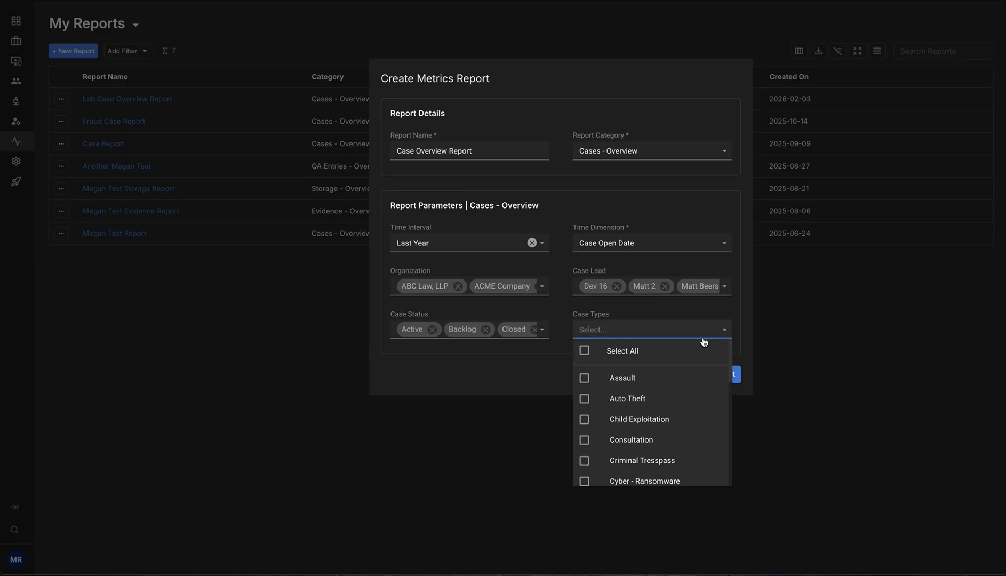
pyautogui.scroll(-1, 698, 400)
pyautogui.scroll(-2, 698, 400)
pyautogui.scroll(2, 698, 401)
pyautogui.scroll(-1, 714, 432)
pyautogui.scroll(1, 713, 432)
pyautogui.scroll(-6, 718, 427)
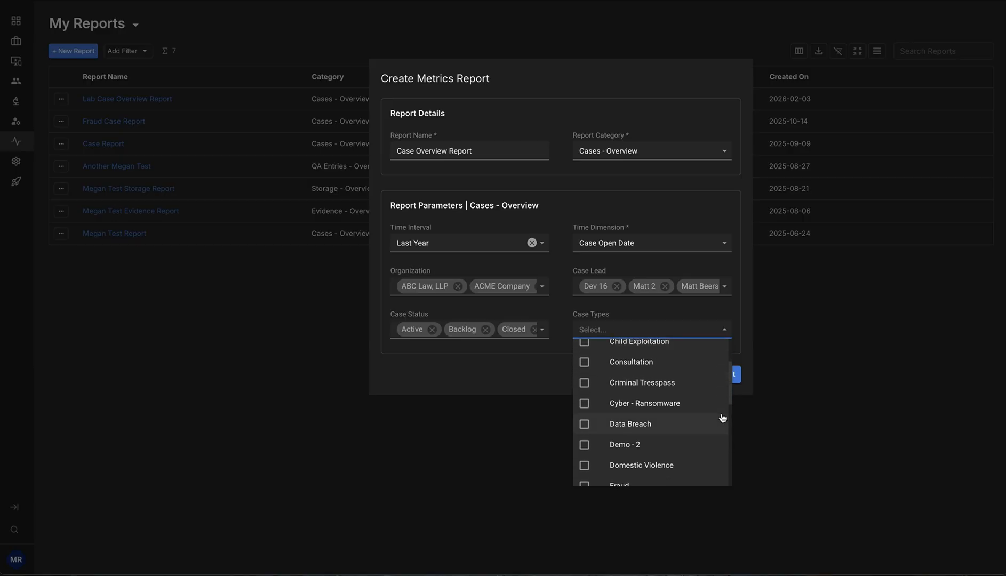
pyautogui.scroll(-1, 718, 427)
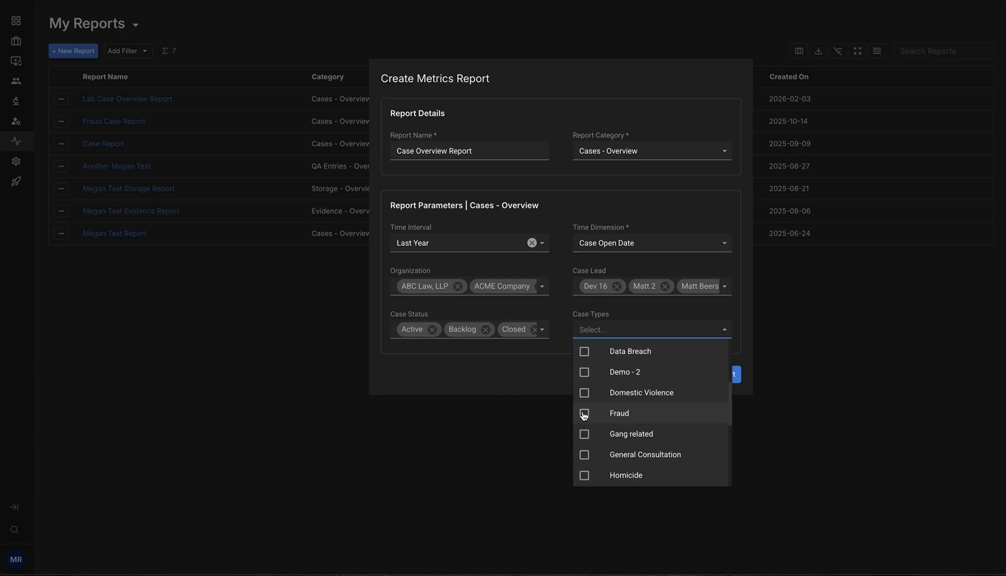
pyautogui.click(585, 416)
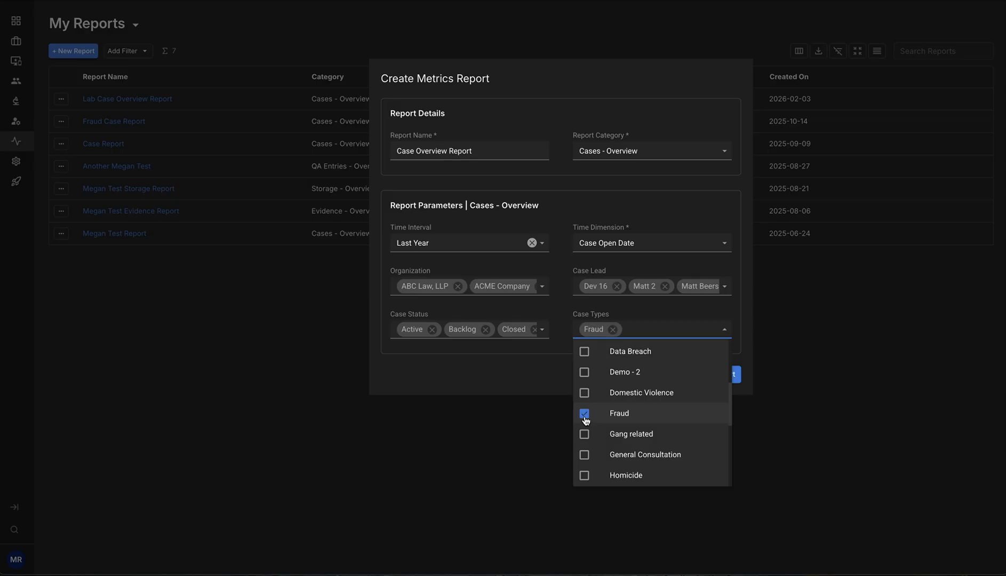
# Step: Include all case types in the report parameters and close the case type choices
pyautogui.scroll(5, 587, 421)
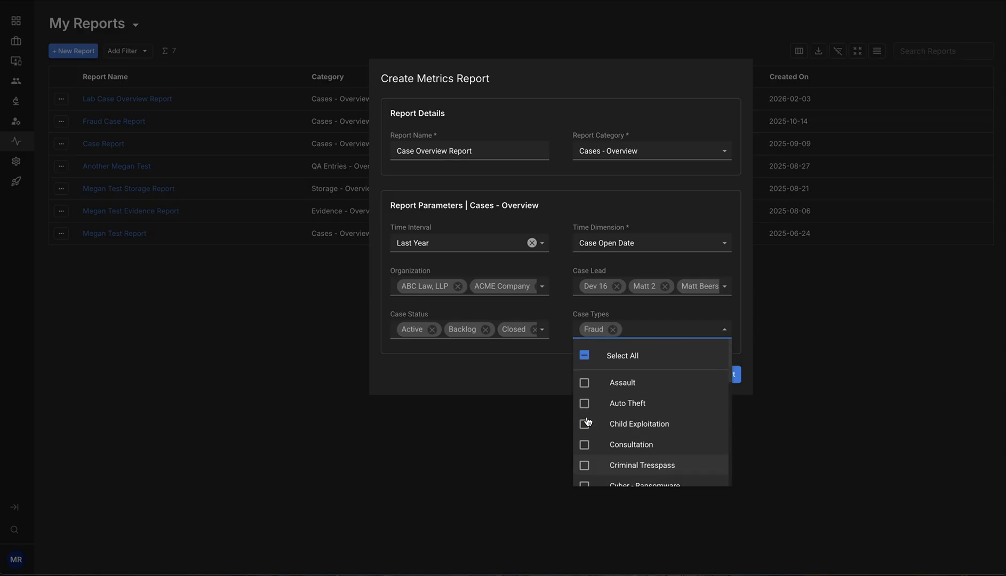
pyautogui.click(585, 351)
pyautogui.click(585, 351)
pyautogui.click(585, 351)
pyautogui.click(539, 372)
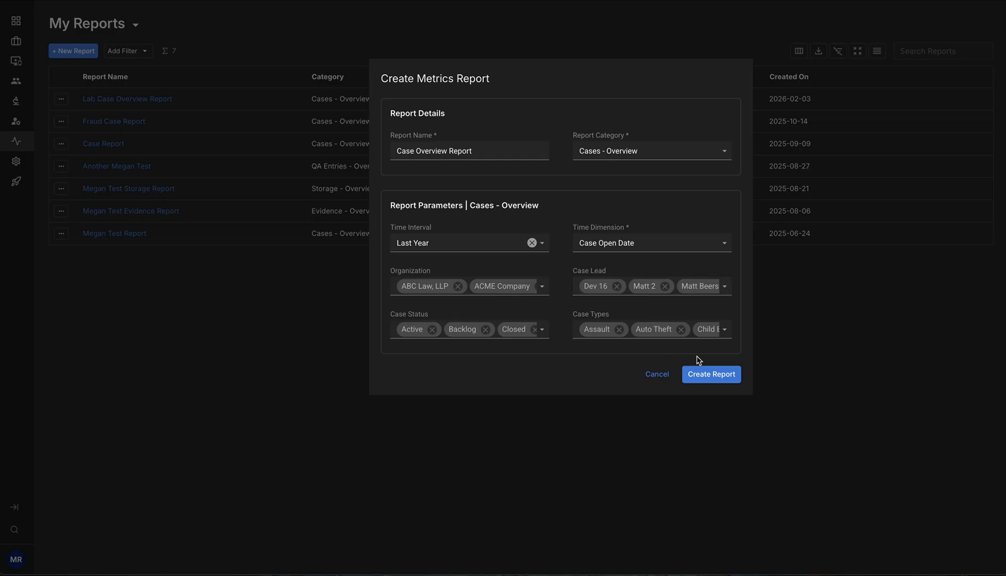
# Step: Create the Case Overview Report with the chosen parameters and read through its Report Parameters list
pyautogui.click(727, 380)
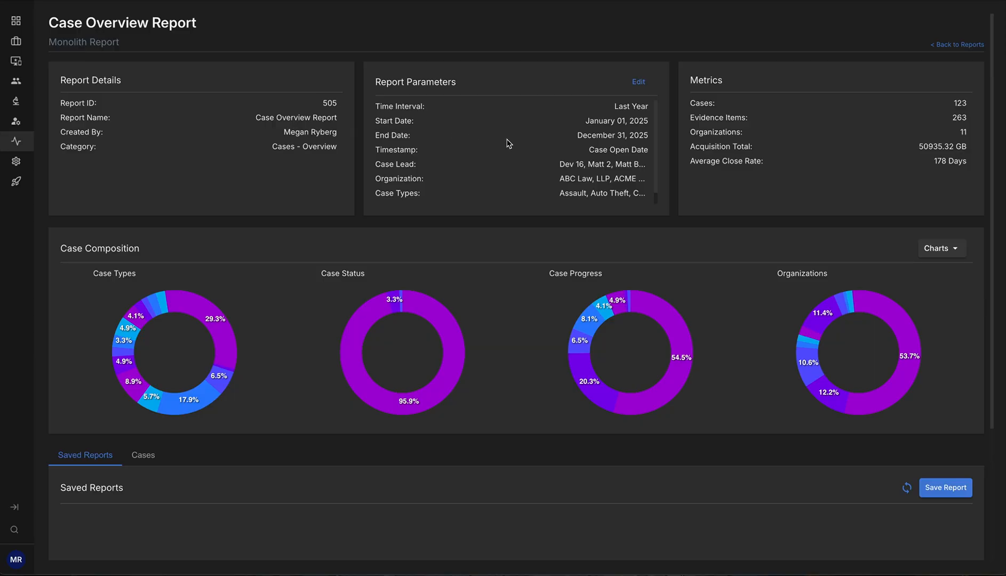
pyautogui.scroll(-1, 572, 151)
pyautogui.scroll(1, 582, 152)
pyautogui.scroll(-1, 521, 172)
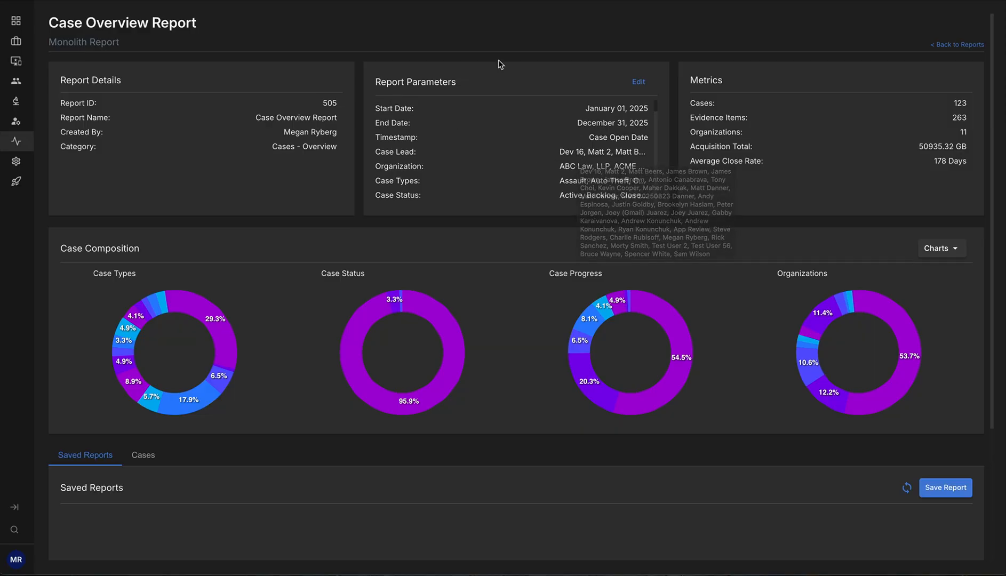
pyautogui.scroll(1, 555, 133)
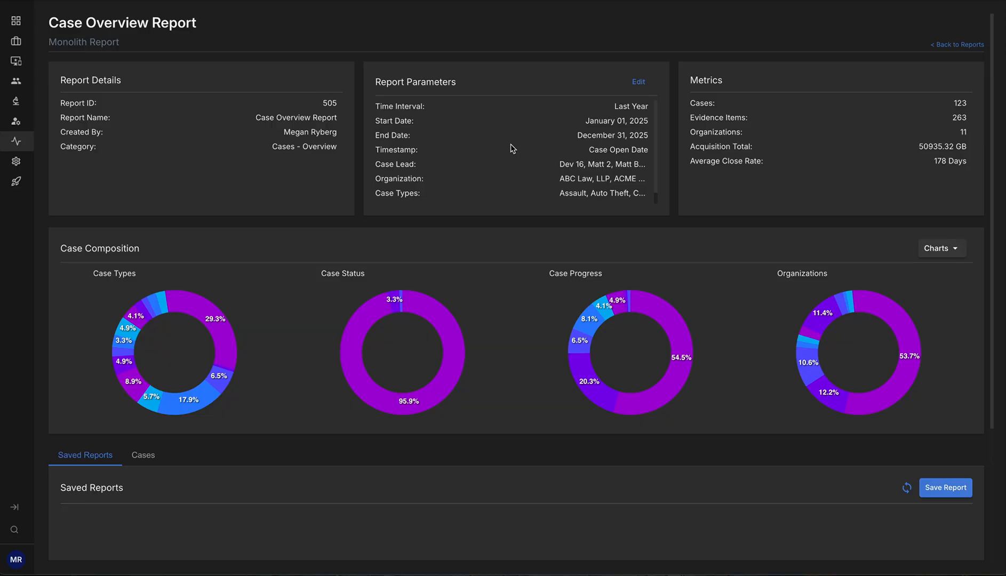
# Step: Open the report's settings for editing and close them without making changes
pyautogui.click(640, 83)
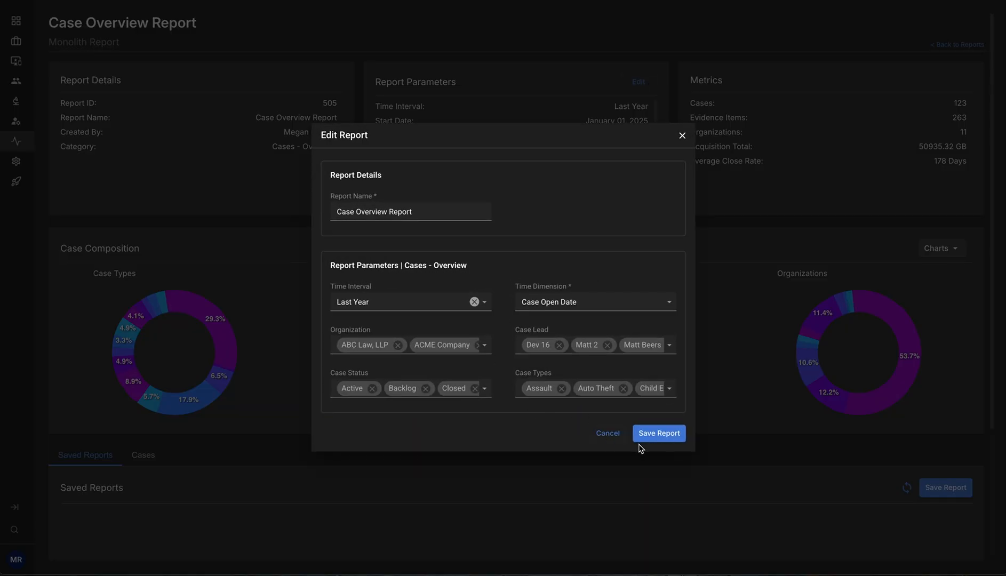
pyautogui.click(682, 136)
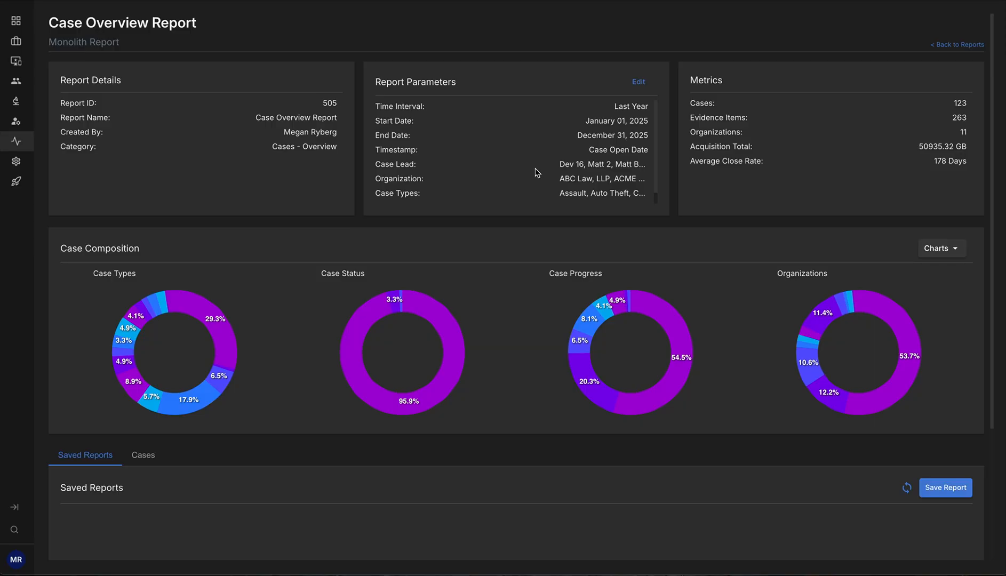
# Step: Examine the Case Composition charts for case types, case status, case progress and organizations
pyautogui.scroll(-1, 561, 189)
pyautogui.scroll(-1, 494, 274)
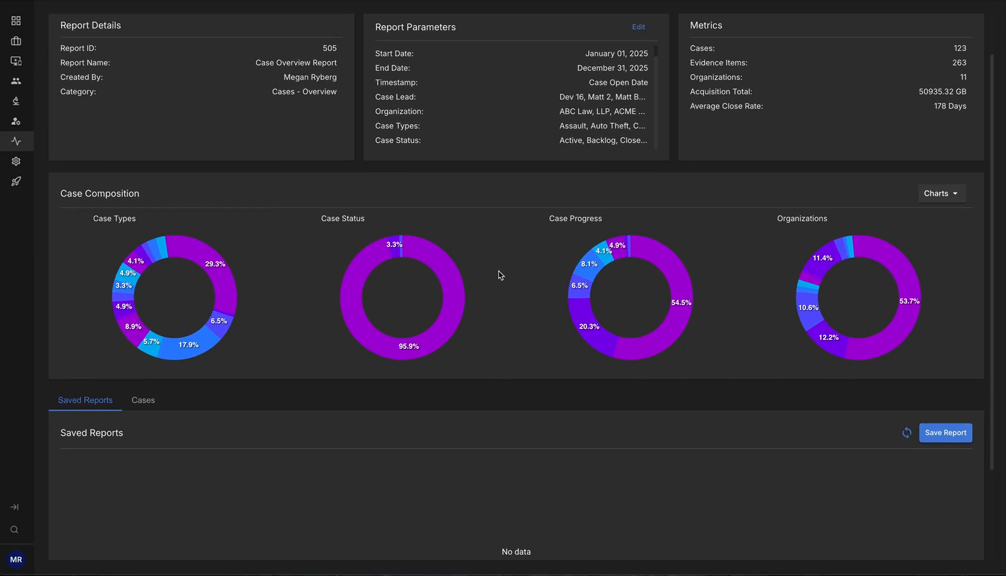
pyautogui.scroll(-1, 502, 276)
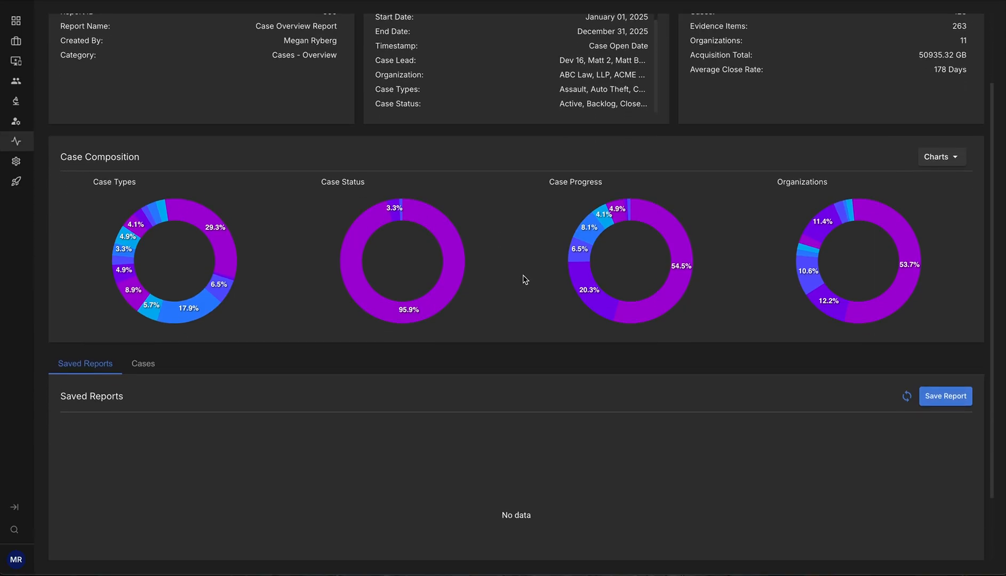
pyautogui.scroll(1, 524, 279)
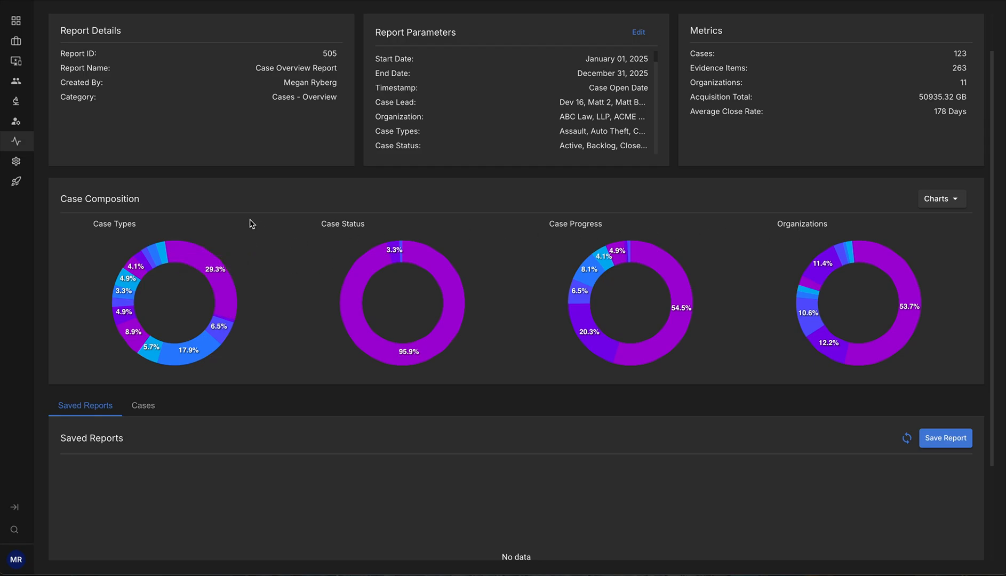
pyautogui.moveTo(215, 270)
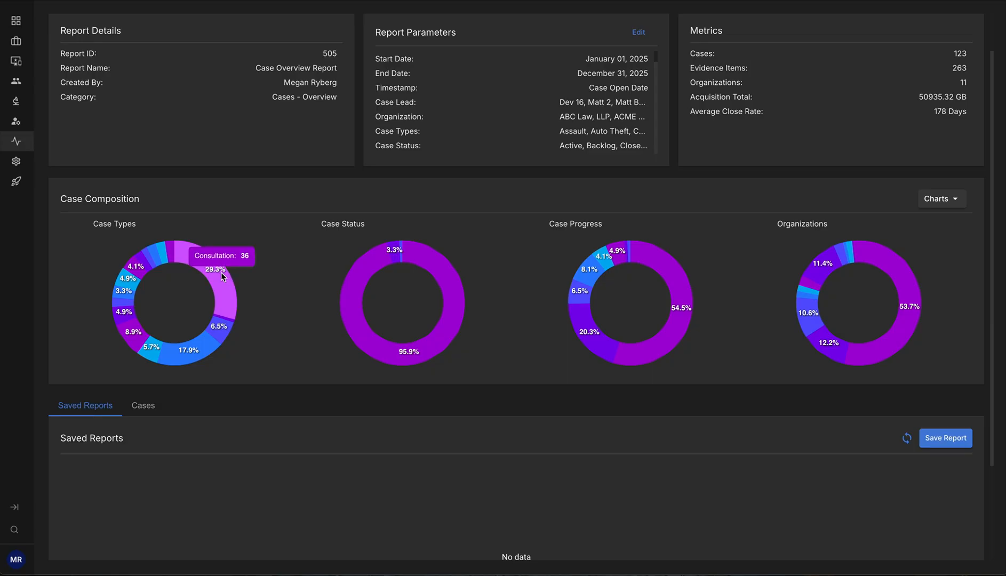
pyautogui.moveTo(140, 341)
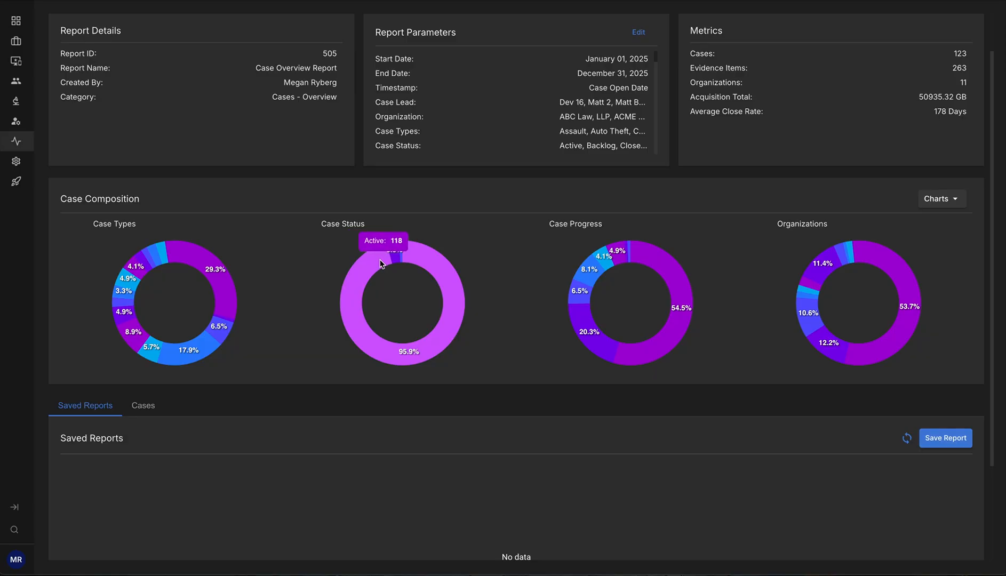
pyautogui.moveTo(400, 260)
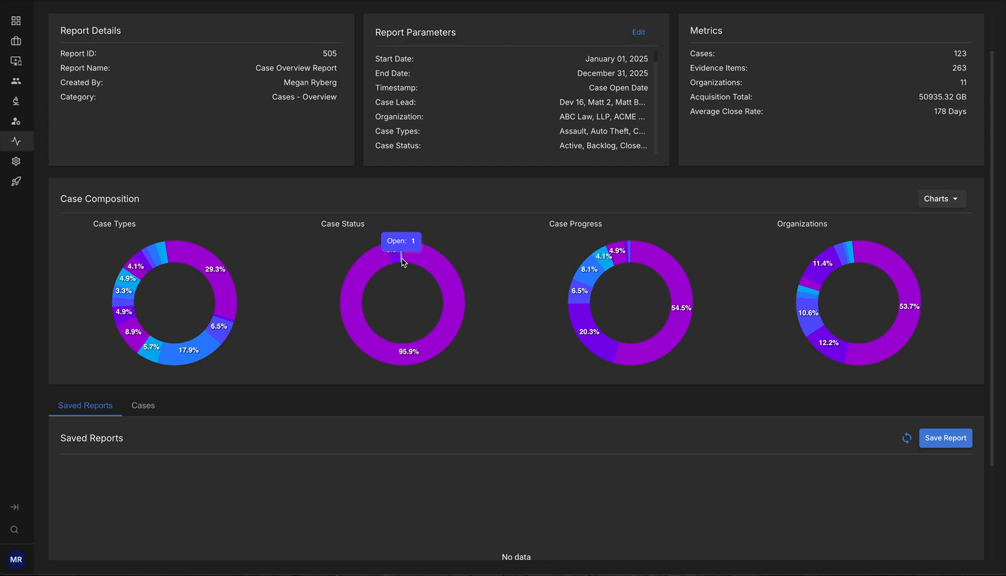
pyautogui.moveTo(621, 250)
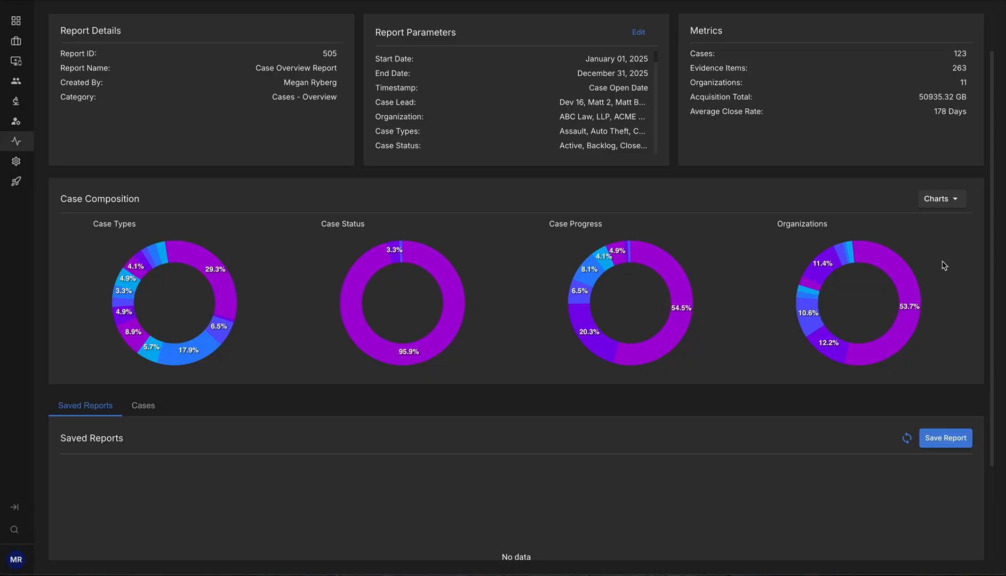
pyautogui.scroll(-1, 949, 264)
pyautogui.scroll(3, 948, 265)
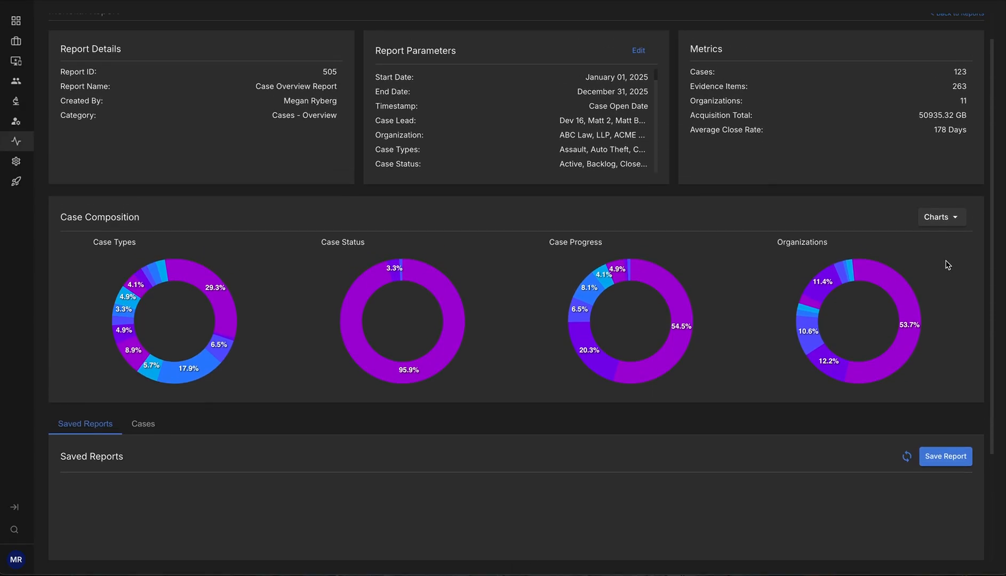
pyautogui.scroll(-1, 945, 265)
pyautogui.scroll(-1, 944, 265)
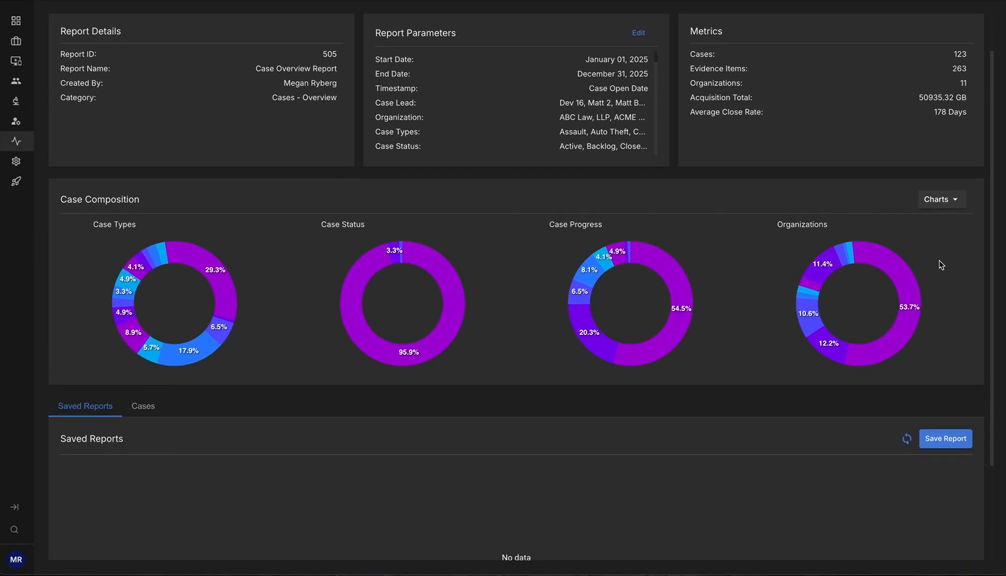
# Step: Show the Case Composition as Text and look through the case type breakdown
pyautogui.click(943, 202)
pyautogui.click(937, 239)
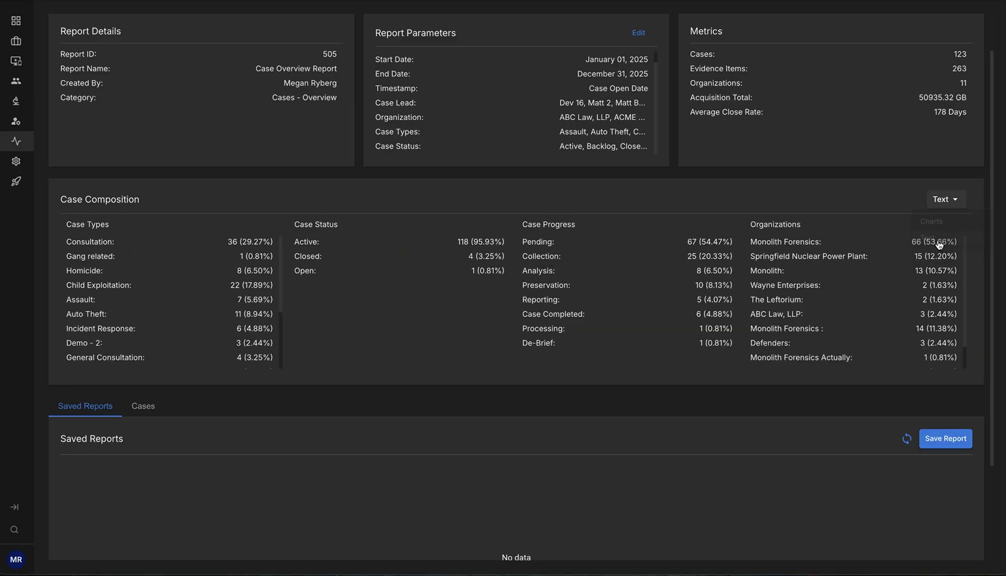
pyautogui.scroll(2, 203, 297)
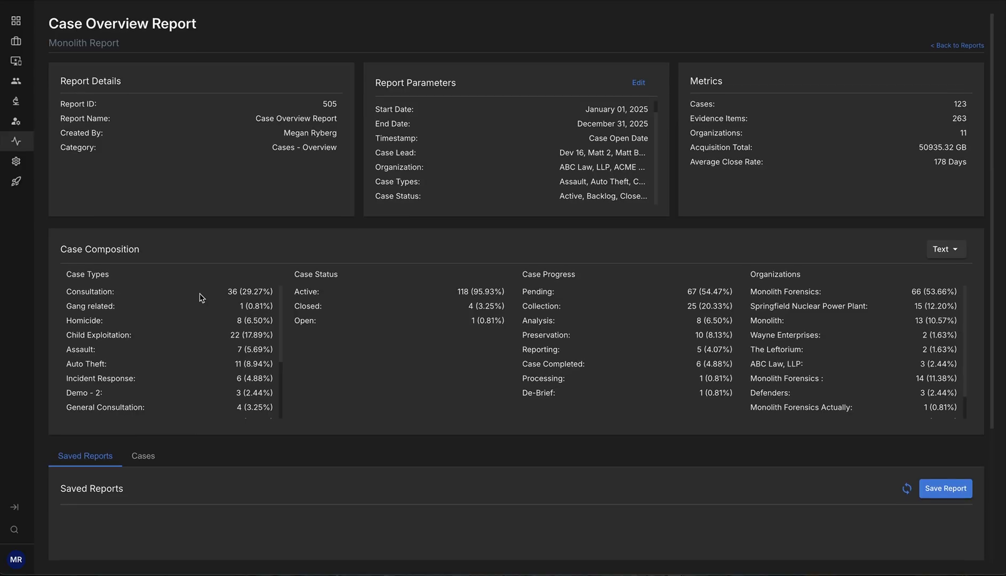
pyautogui.scroll(-1, 202, 299)
pyautogui.scroll(1, 202, 298)
pyautogui.scroll(-2, 206, 266)
pyautogui.scroll(-1, 213, 277)
pyautogui.scroll(-4, 212, 277)
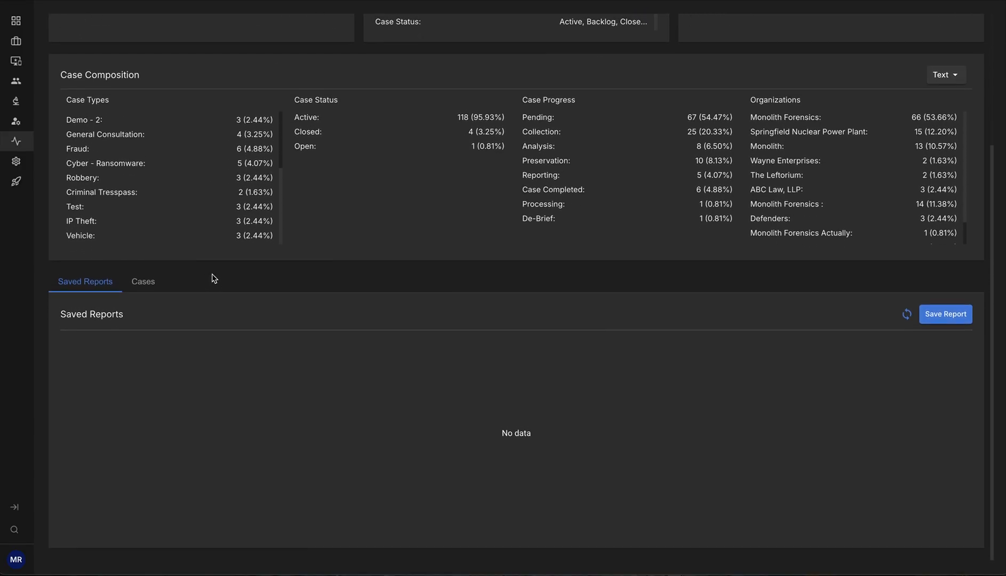
pyautogui.scroll(3, 212, 278)
pyautogui.scroll(3, 213, 278)
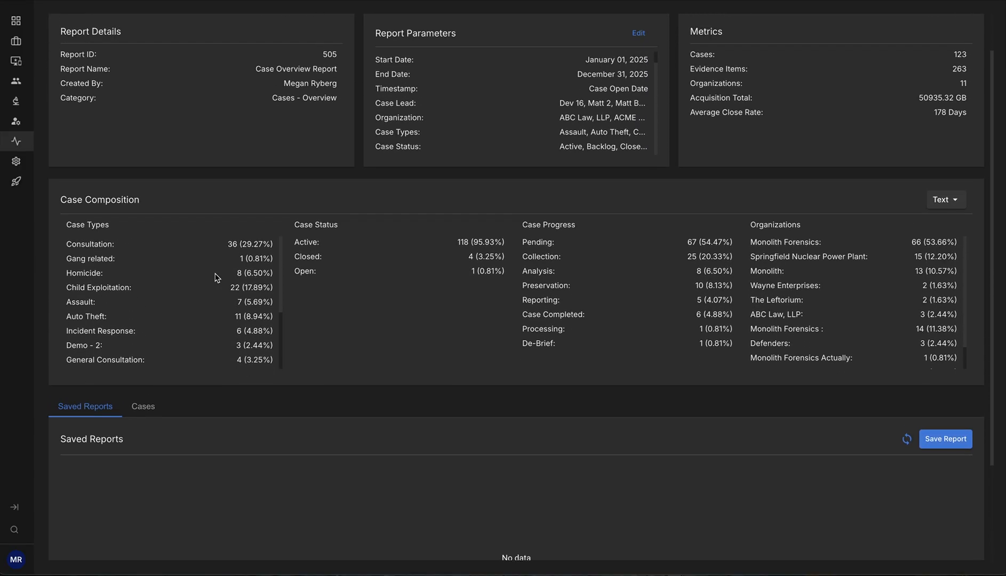
# Step: Show the Case Composition as Charts again and look over the report page, including its saved reports area
pyautogui.click(941, 201)
pyautogui.click(942, 225)
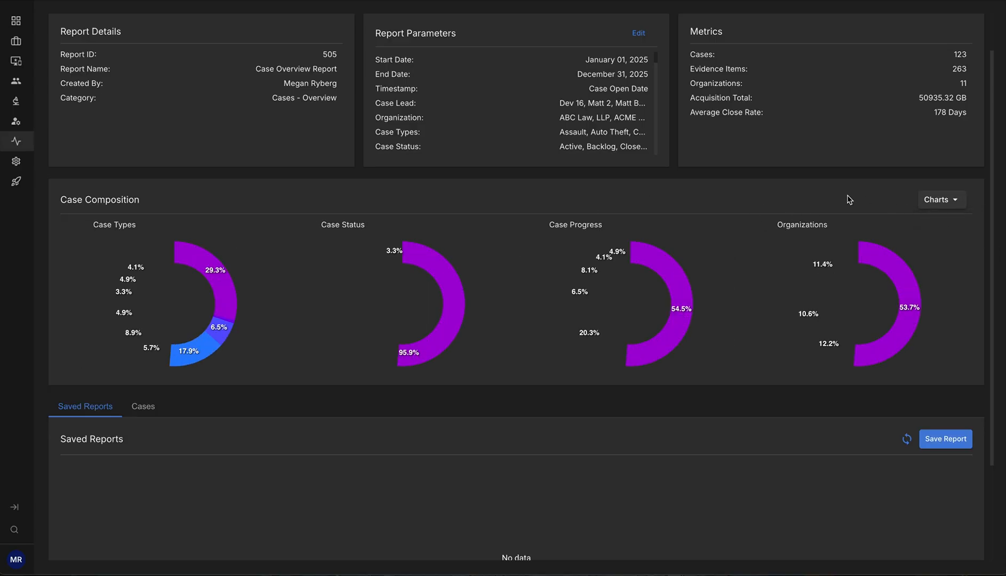
pyautogui.scroll(-3, 791, 194)
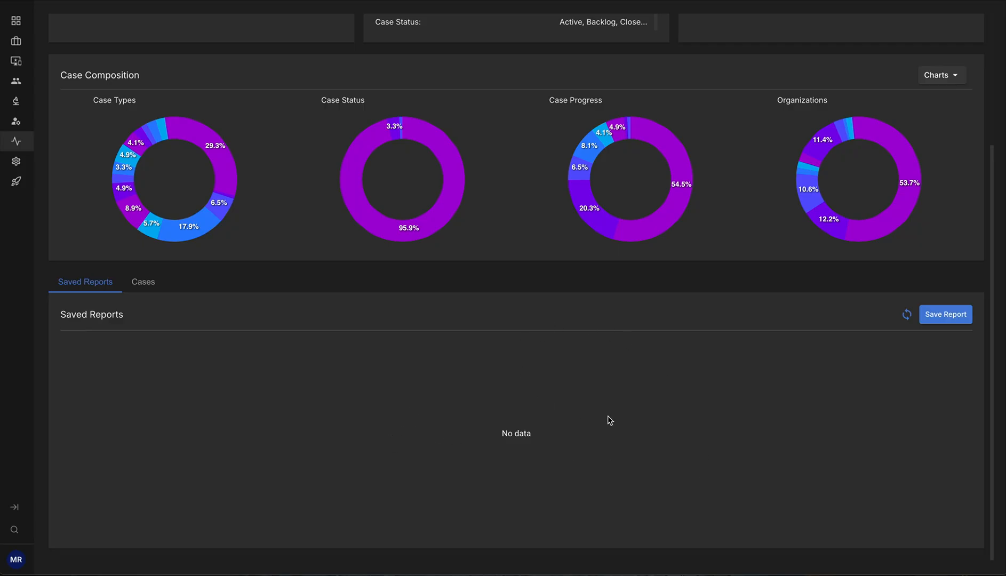
pyautogui.scroll(5, 606, 422)
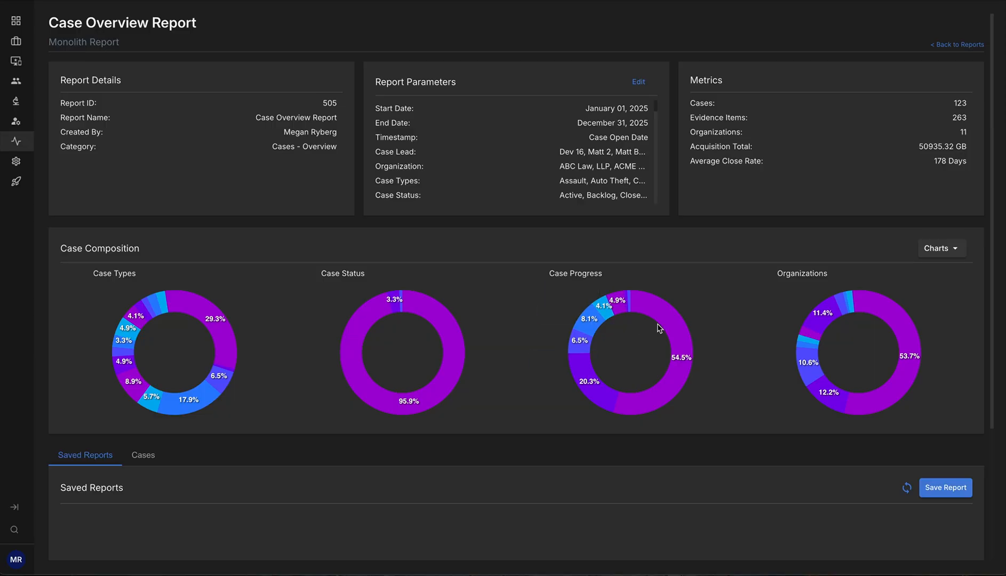
# Step: Save a copy of the report to Saved Reports and look over the report page
pyautogui.scroll(-1, 724, 327)
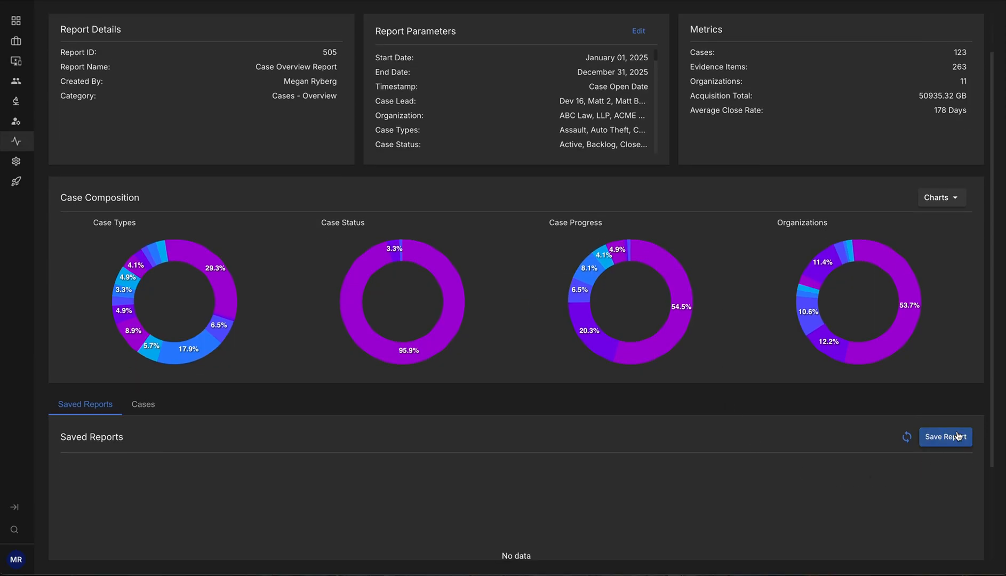
pyautogui.click(946, 437)
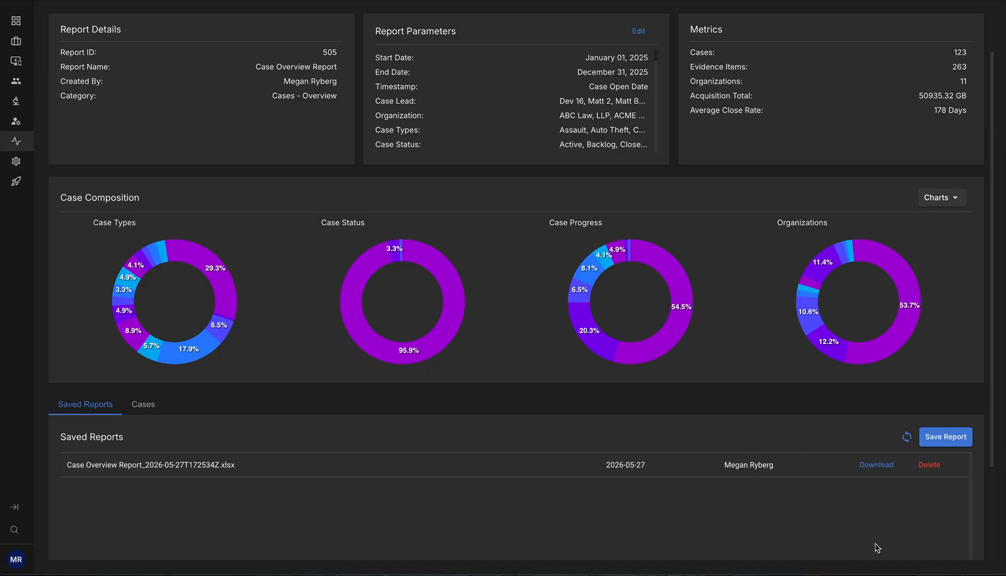
pyautogui.scroll(2, 876, 547)
pyautogui.scroll(-3, 875, 547)
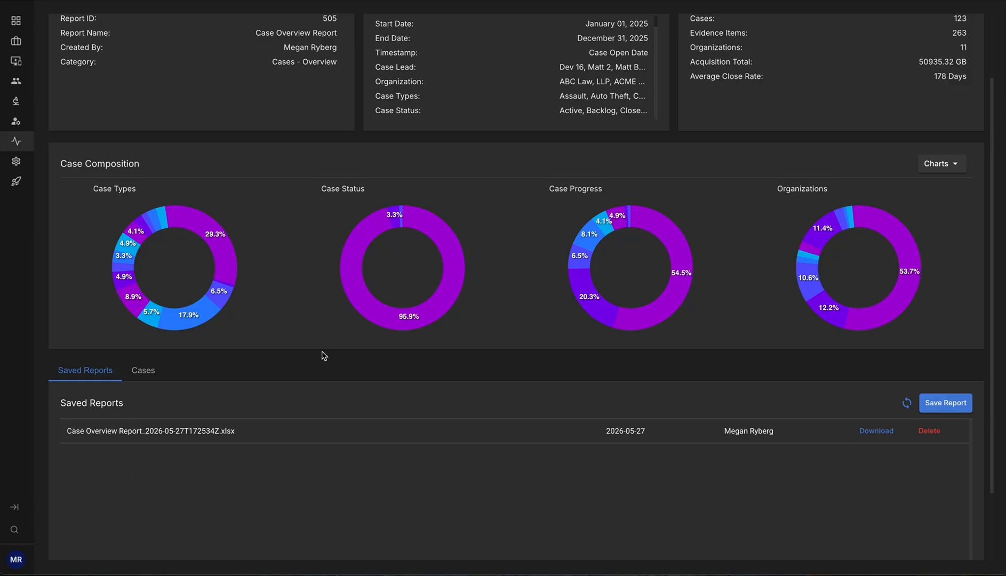
pyautogui.scroll(3, 321, 354)
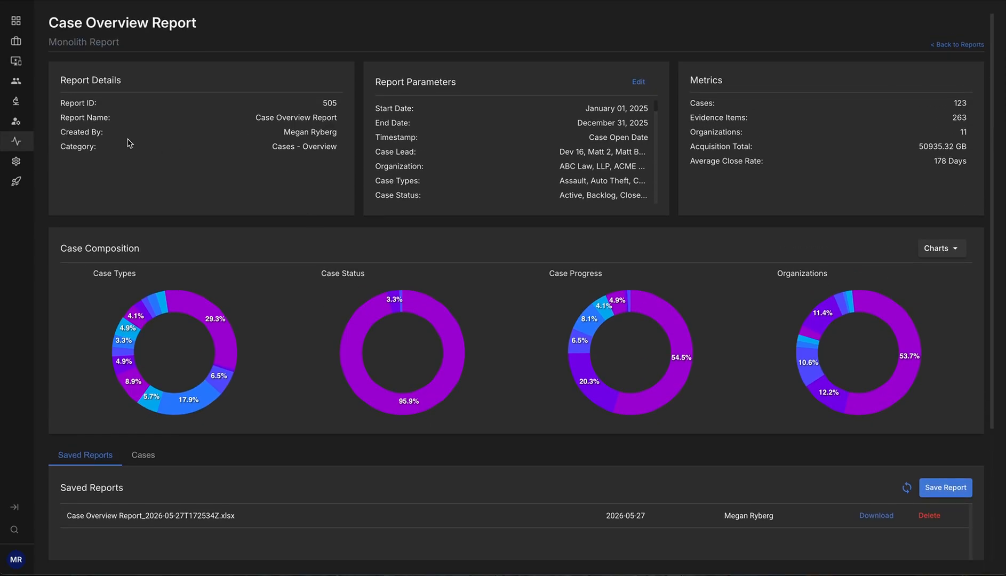
# Step: Return to the reports list, open the Evidence - Overview report, and review its composition charts and saved reports
pyautogui.click(976, 47)
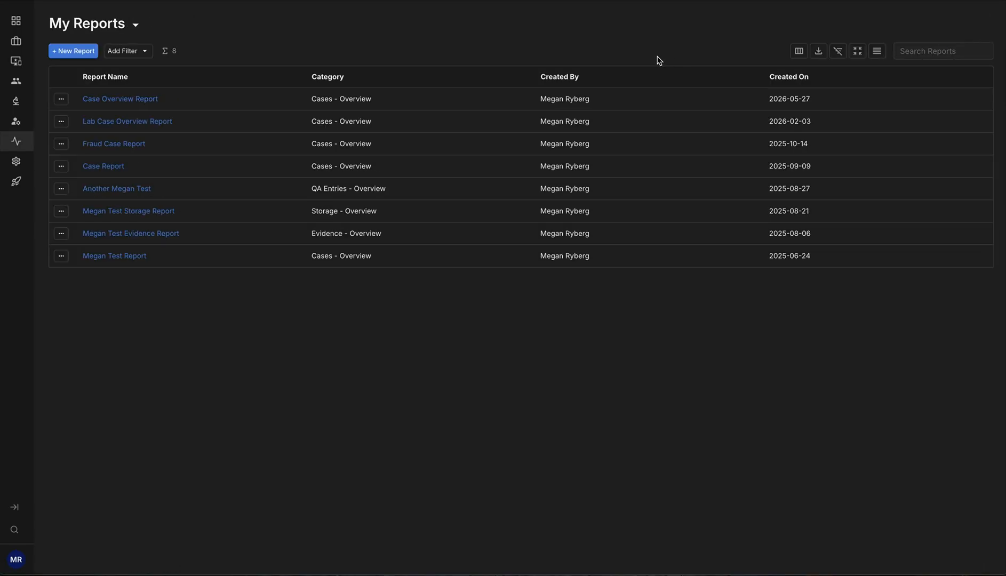
pyautogui.click(151, 235)
pyautogui.moveTo(452, 325)
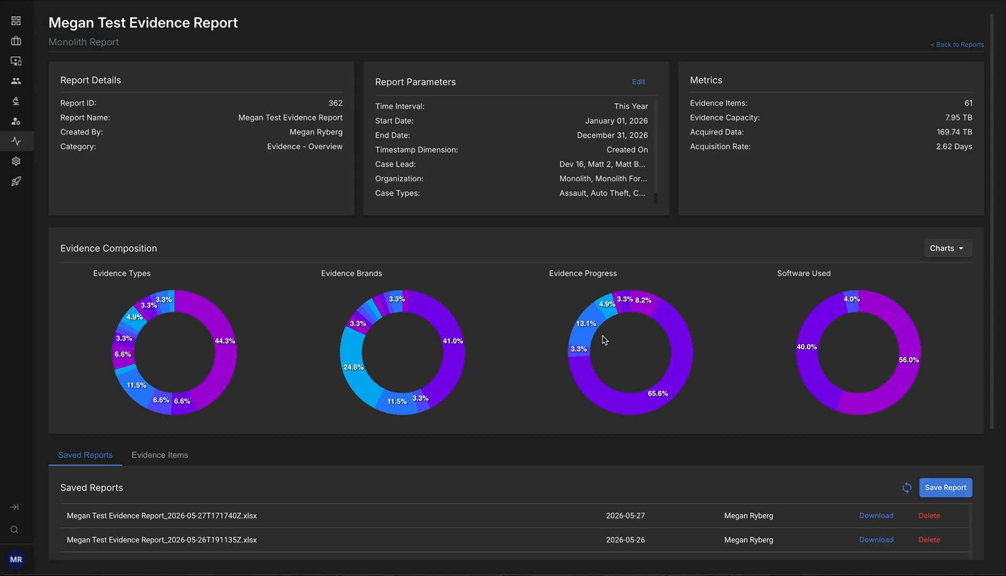
pyautogui.scroll(-3, 602, 341)
pyautogui.scroll(3, 604, 340)
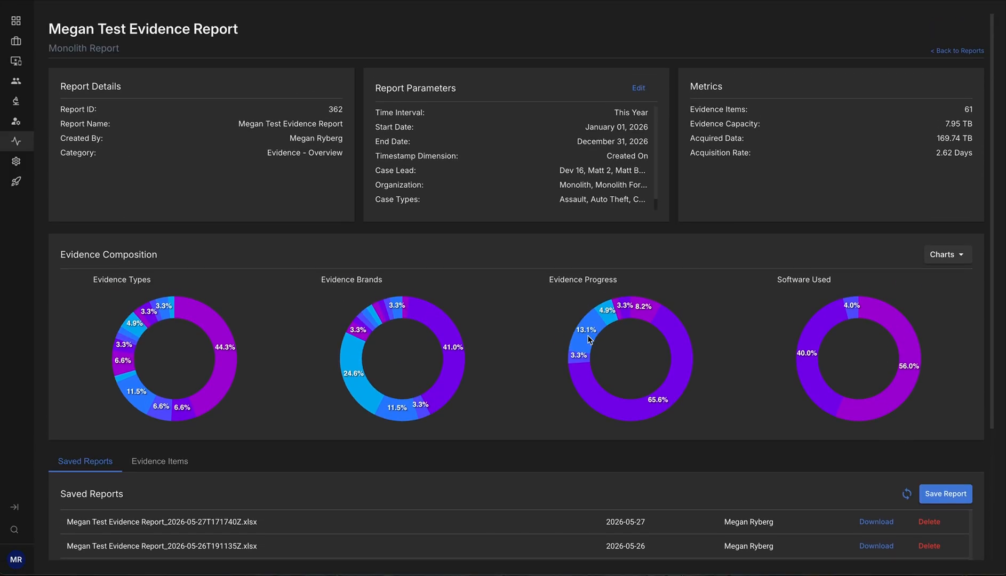
pyautogui.scroll(-3, 620, 320)
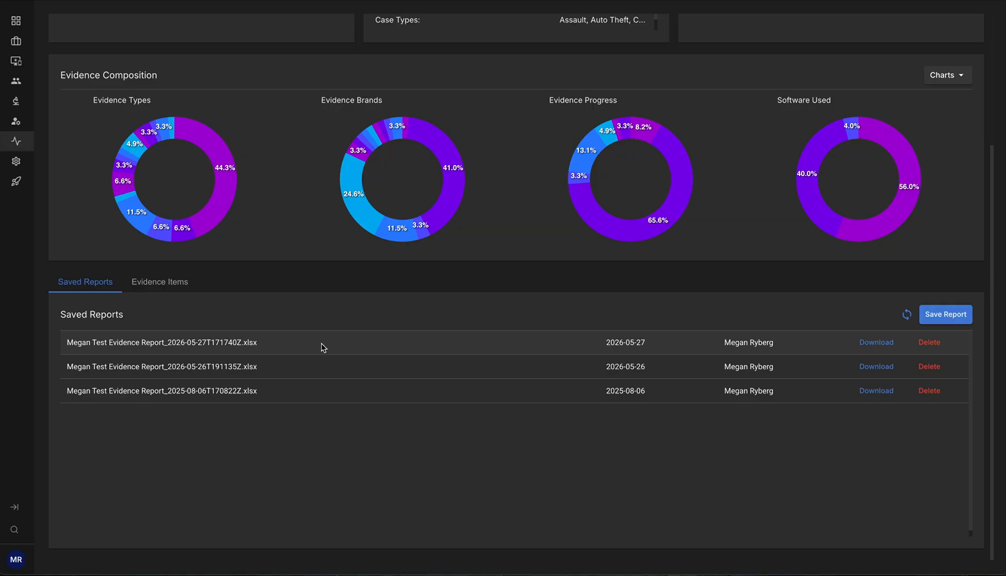
pyautogui.scroll(3, 348, 351)
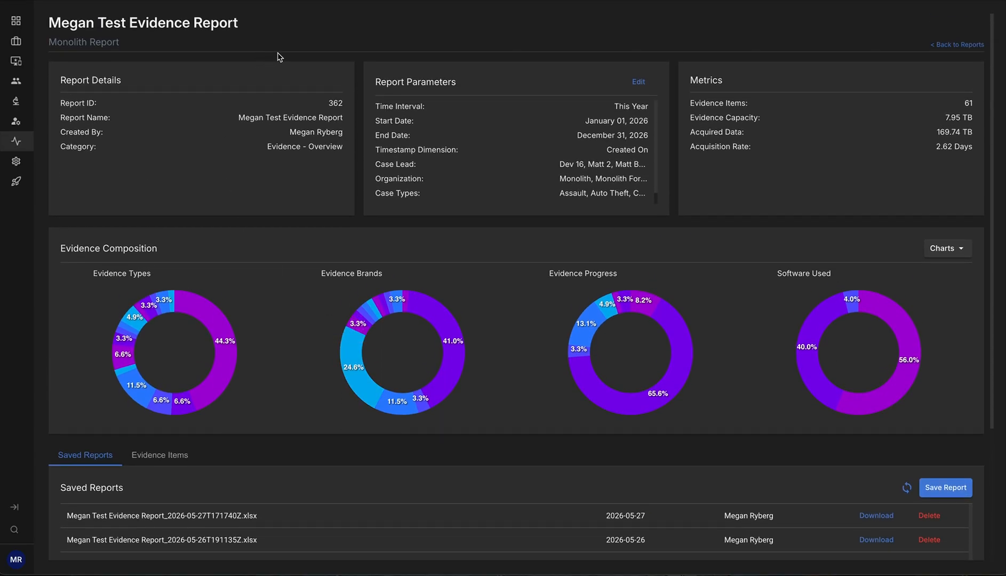
# Step: Return to the reports list and reopen Case Overview Report to review its category, charts and saved reports
pyautogui.click(943, 46)
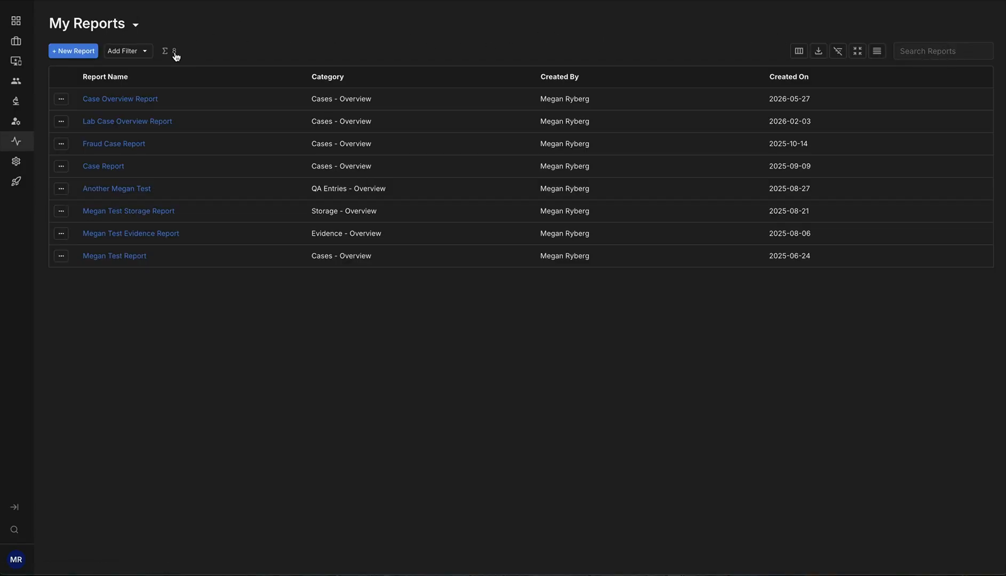
pyautogui.click(124, 99)
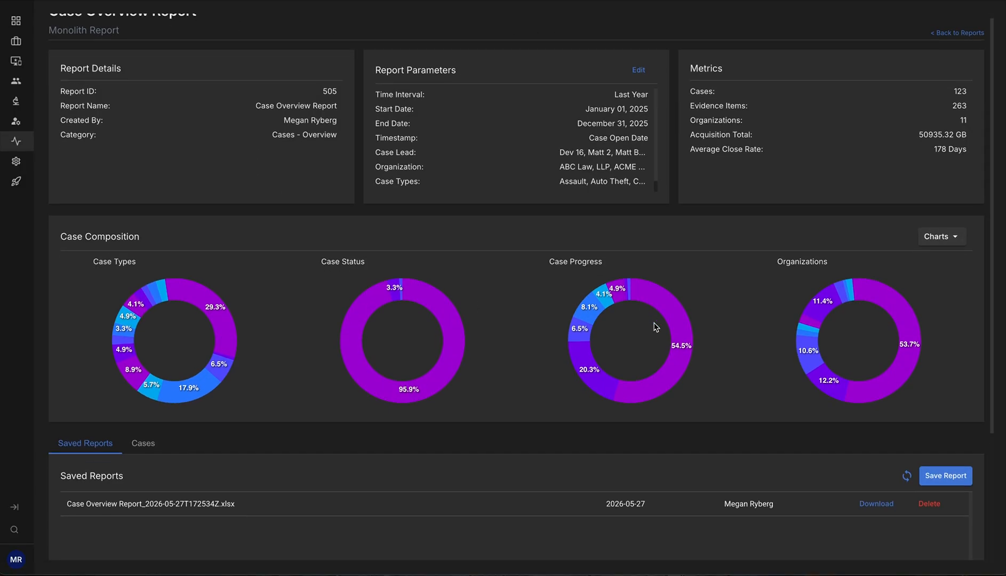
pyautogui.scroll(-3, 654, 326)
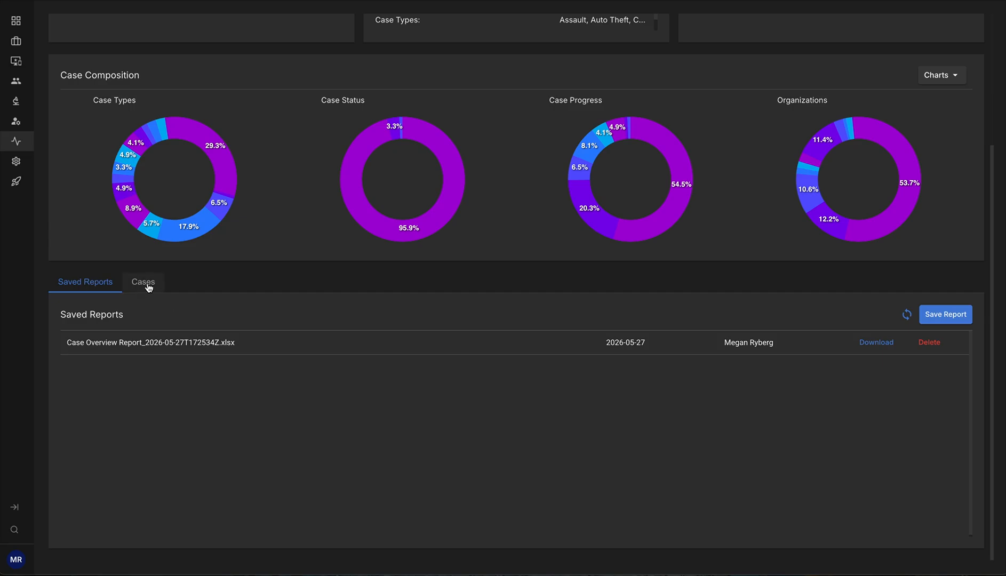
pyautogui.scroll(5, 149, 288)
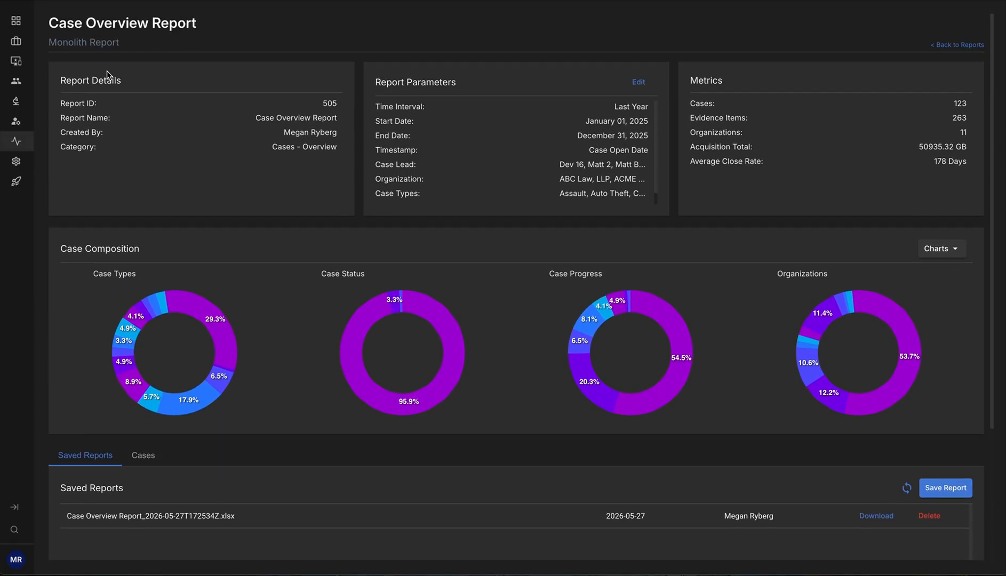
pyautogui.moveTo(272, 149); pyautogui.dragTo(337, 150)
pyautogui.scroll(-5, 299, 191)
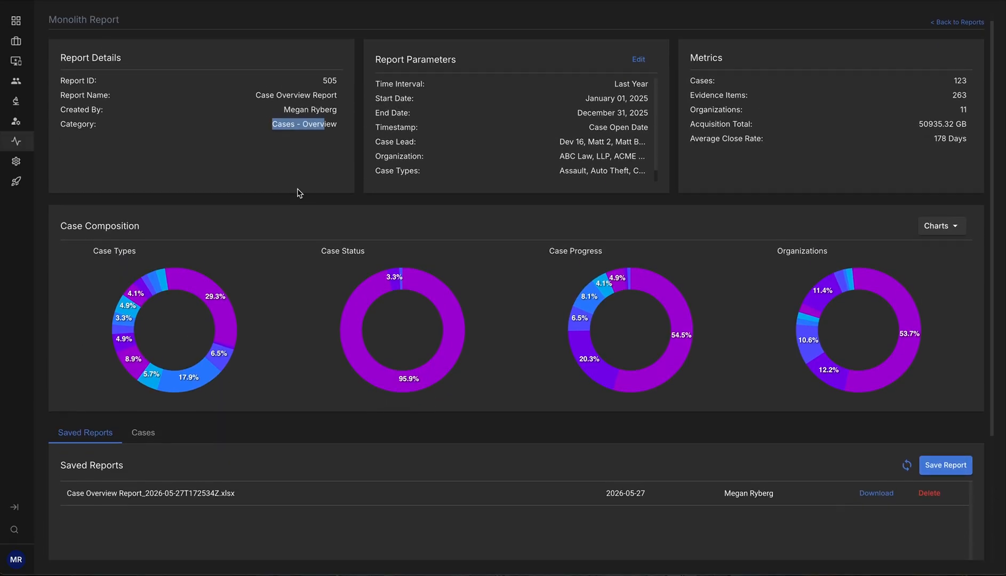
# Step: Show the list of cases included in Case Overview Report and look through it from the first case to the last
pyautogui.click(151, 284)
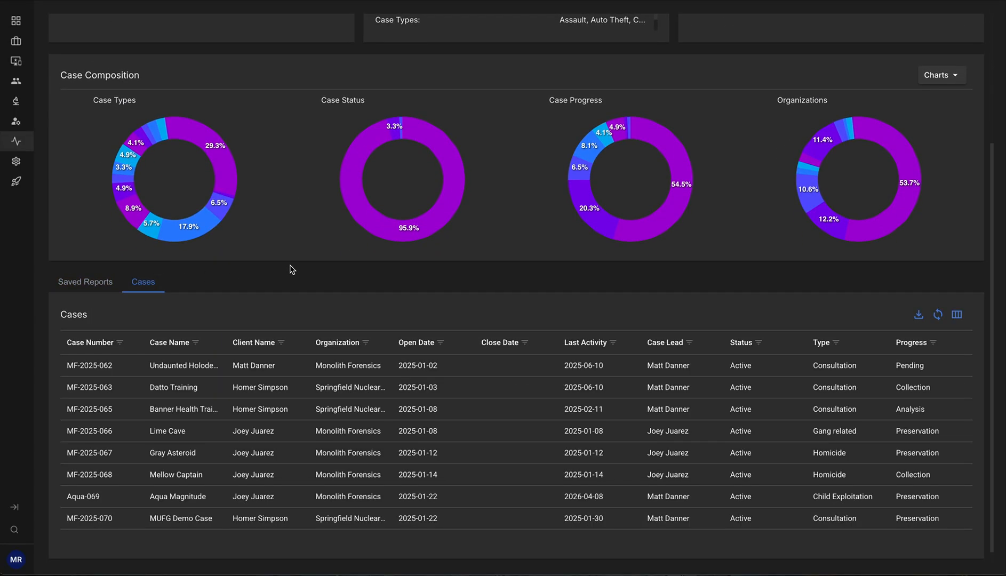
pyautogui.scroll(-1, 327, 278)
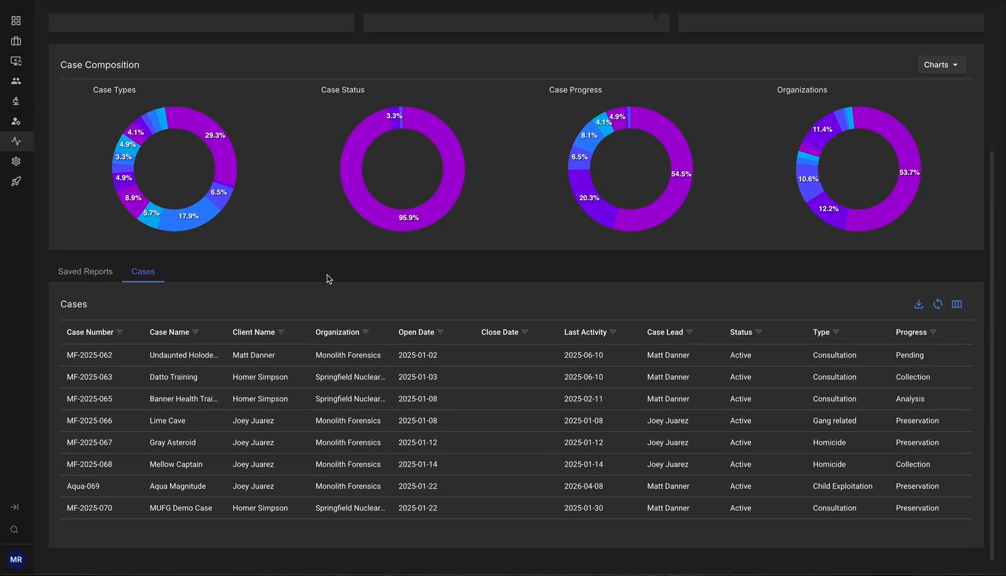
pyautogui.scroll(4, 187, 368)
pyautogui.scroll(-4, 184, 374)
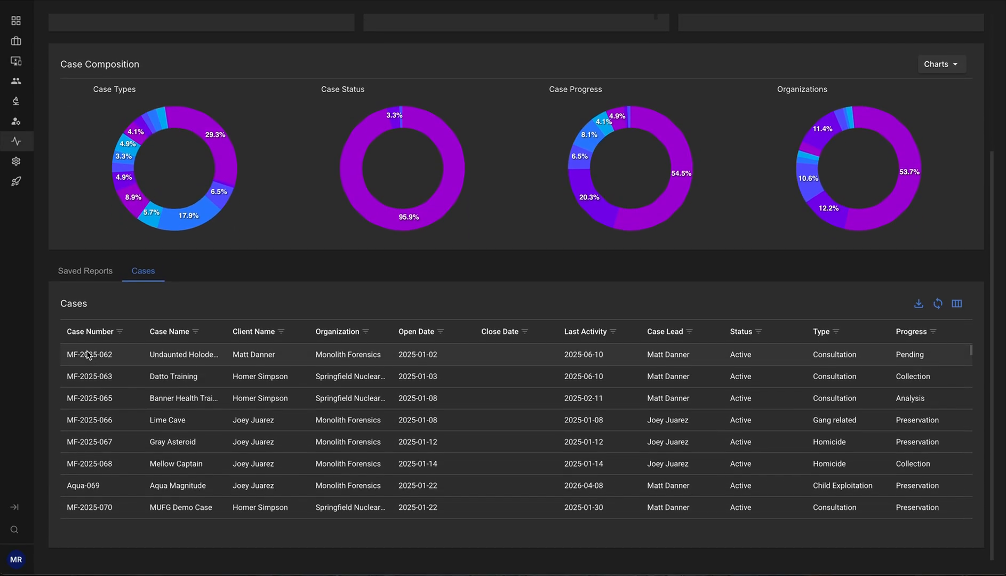
pyautogui.scroll(-20, 589, 436)
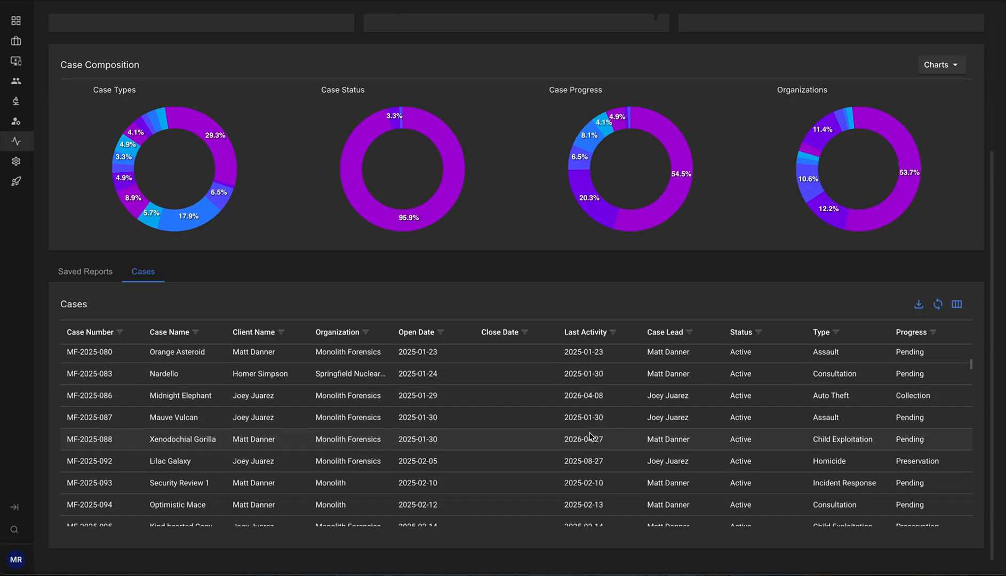
pyautogui.scroll(-20, 590, 437)
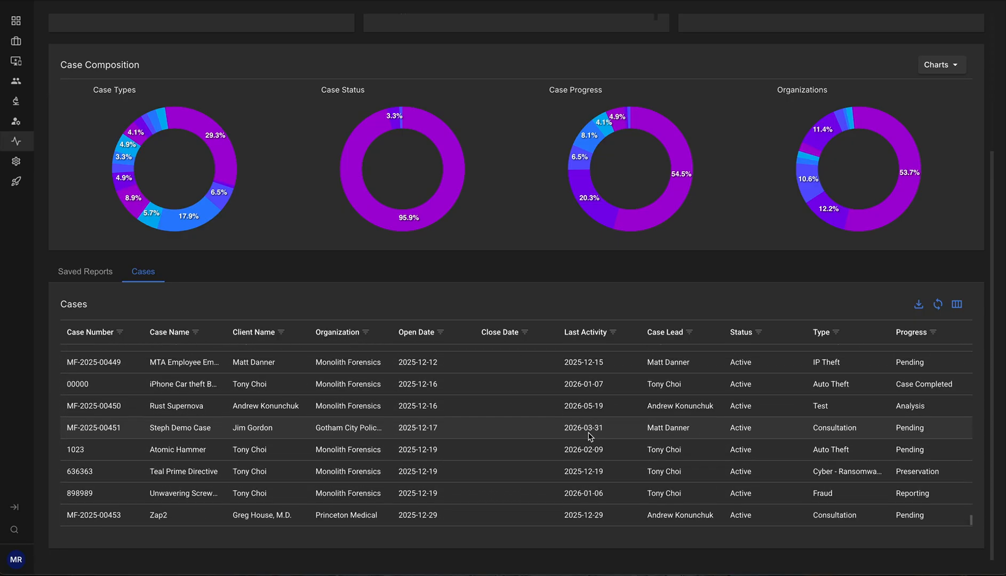
pyautogui.scroll(20, 589, 436)
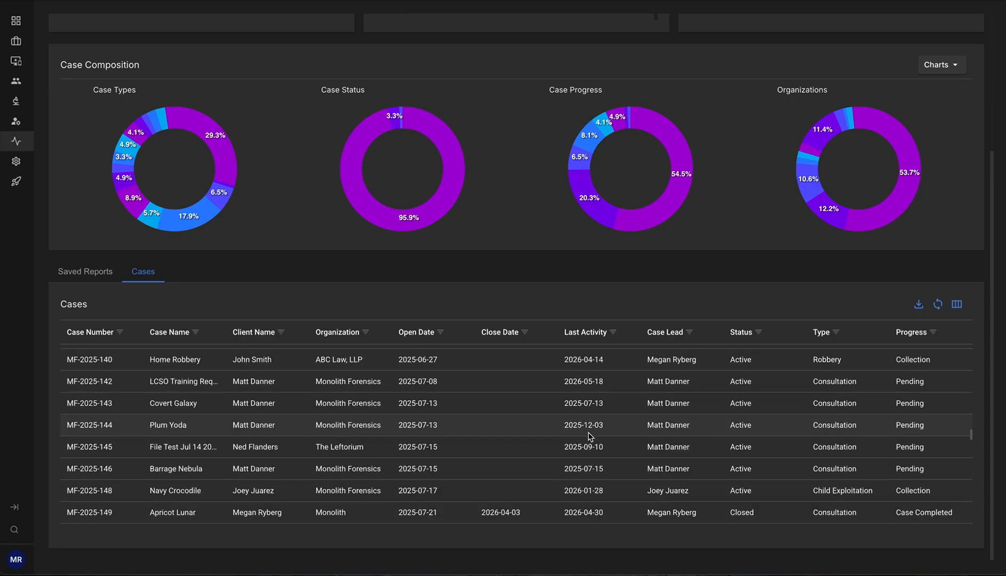
pyautogui.scroll(15, 590, 436)
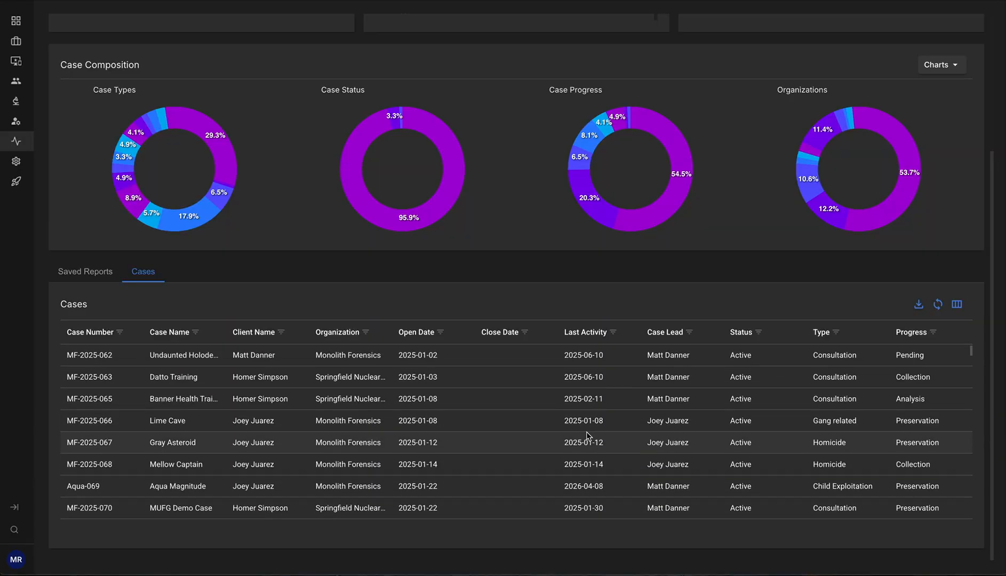
# Step: Review the column filter options of the Cases table, close them unchanged, and return to the report's details
pyautogui.scroll(2, 587, 437)
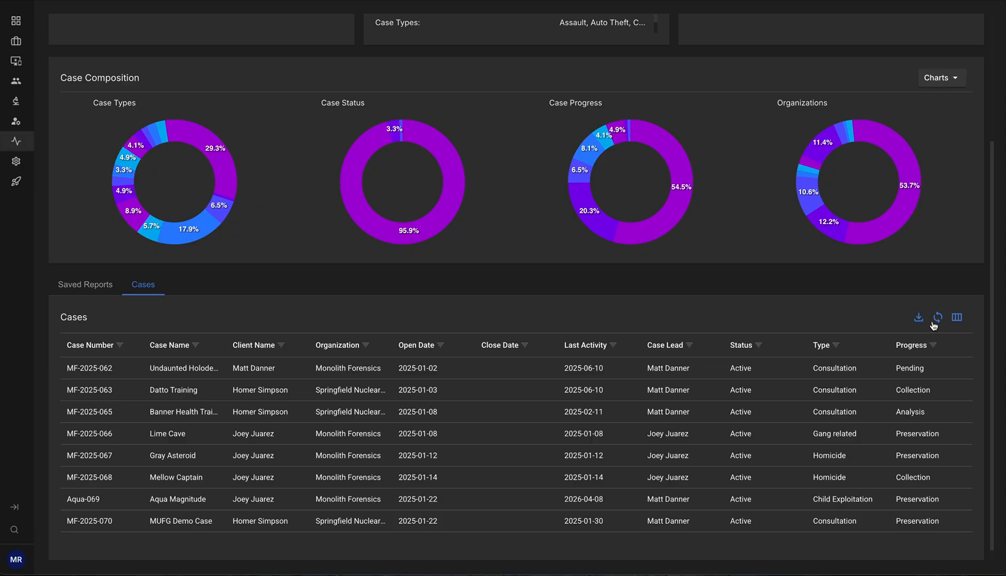
pyautogui.click(957, 318)
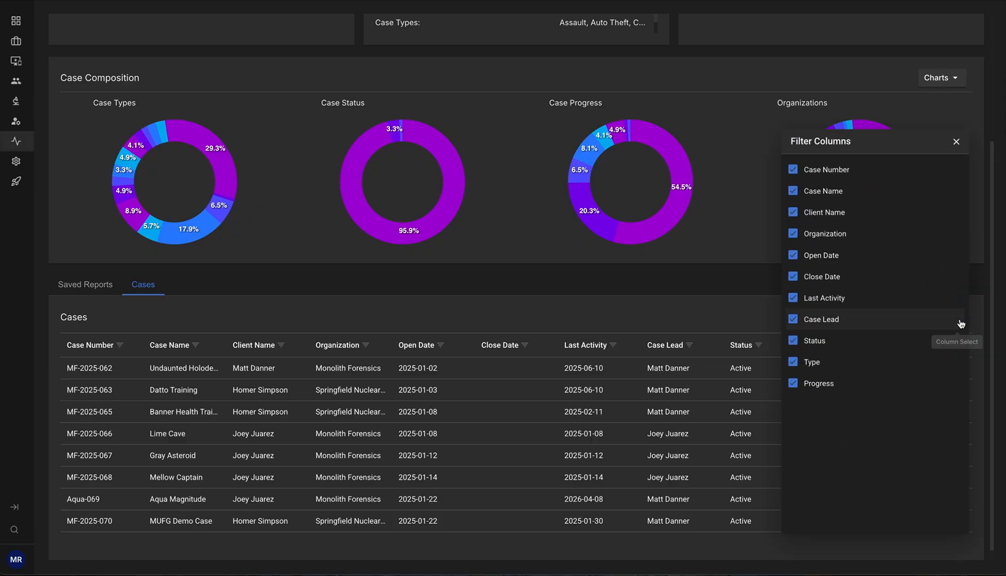
pyautogui.click(958, 137)
pyautogui.scroll(3, 717, 200)
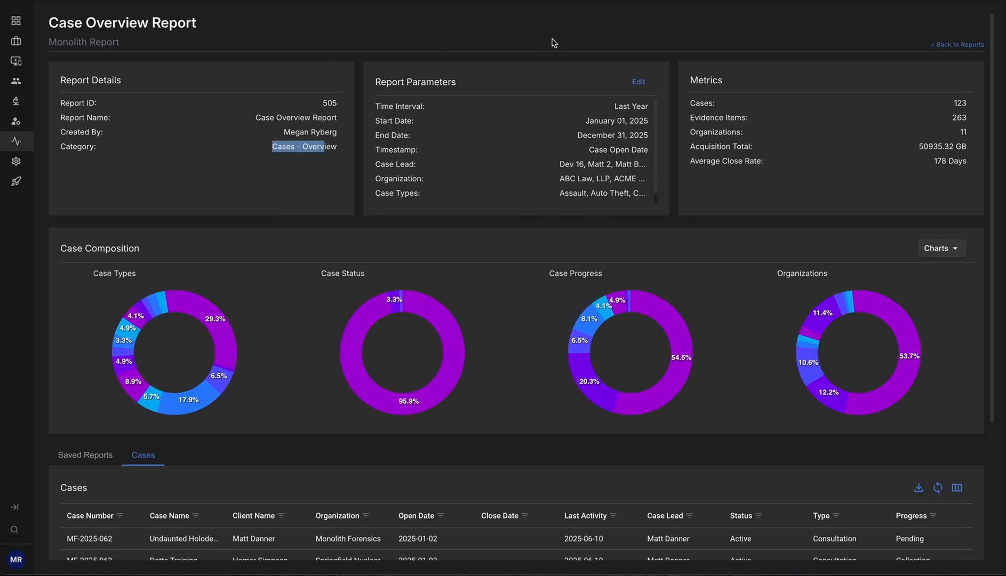